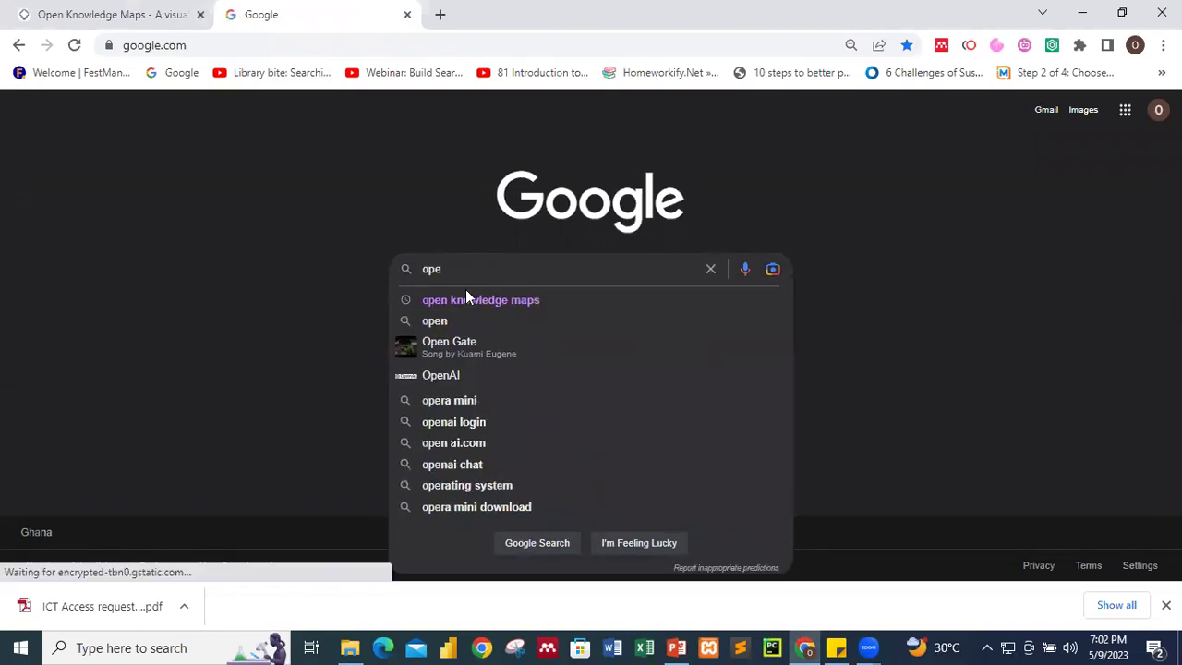
Search Google for open knowledge maps, open its website, and close that duplicate page after comparing it with the one already open
{"action": "left_click", "coordinate": [466, 298]}
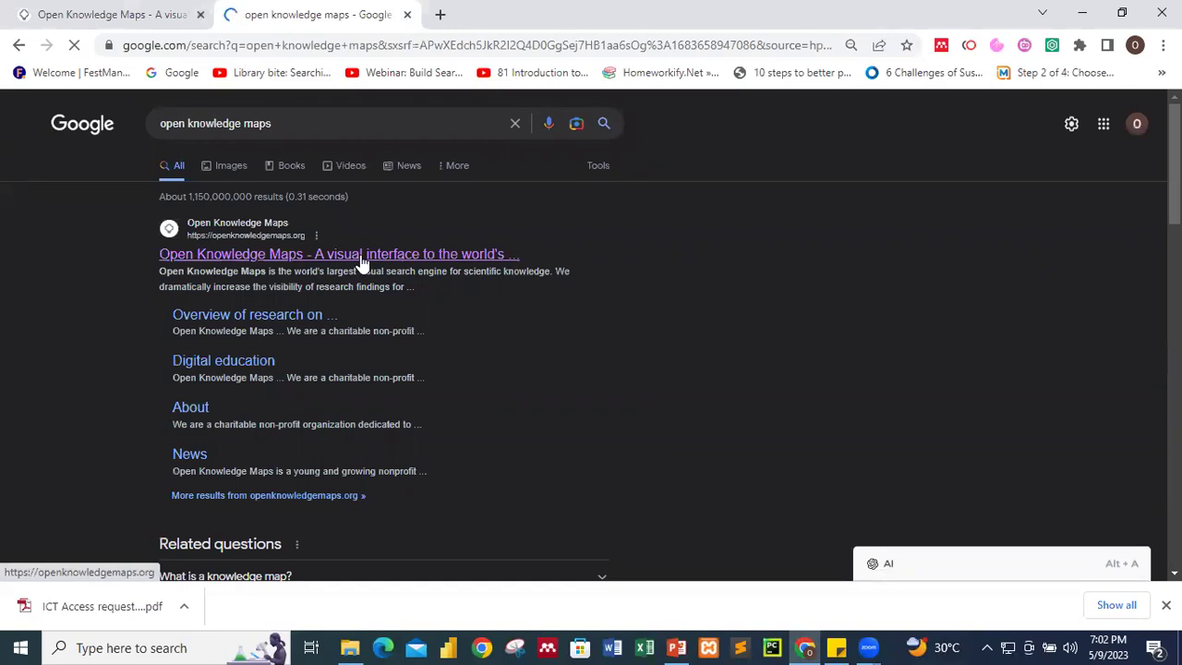
{"action": "left_click", "coordinate": [360, 264]}
{"action": "left_click", "coordinate": [123, 10]}
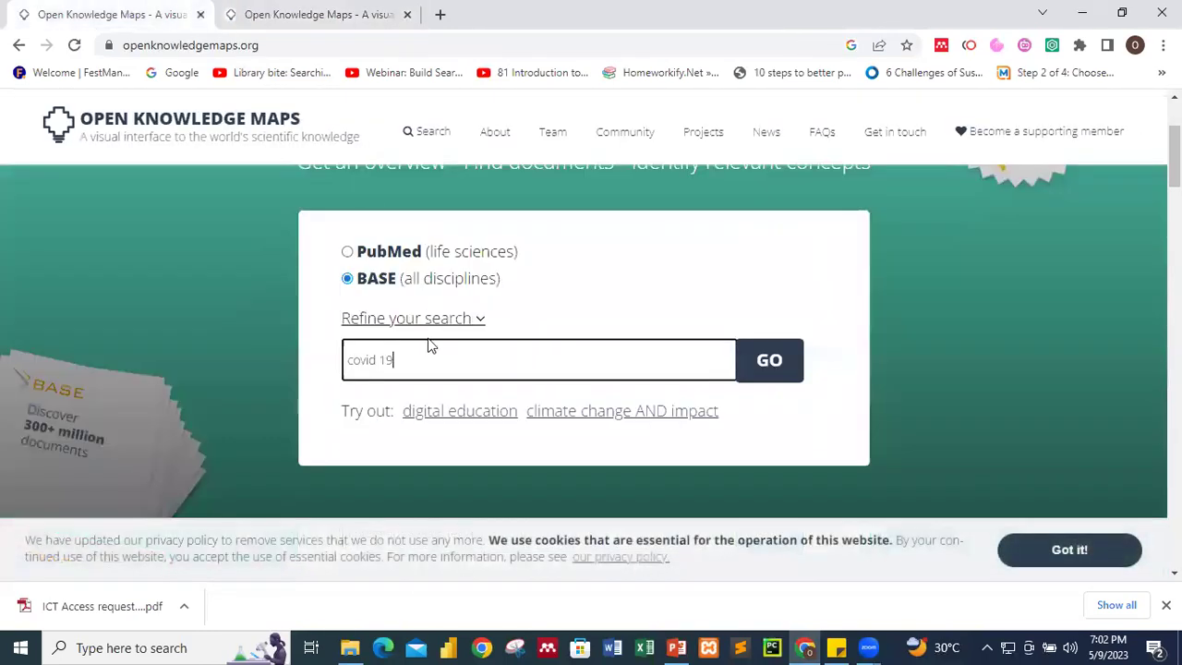
{"action": "left_click", "coordinate": [330, 15]}
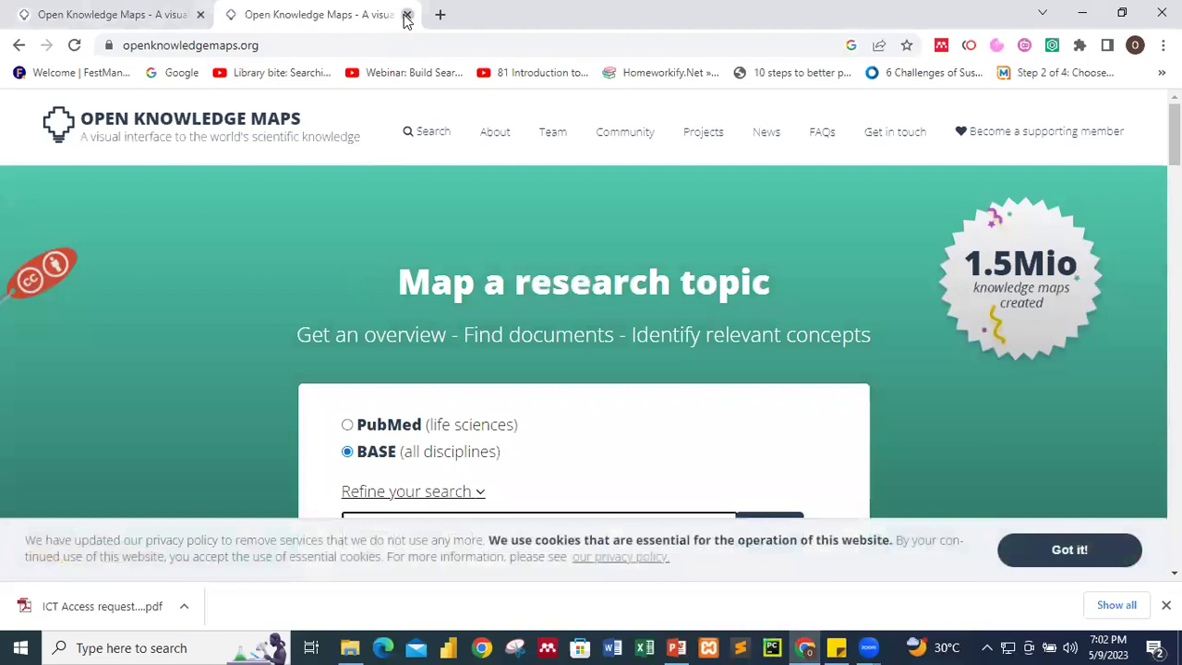
{"action": "left_click", "coordinate": [406, 14]}
Replace the search term with "online exams cheating", generate its knowledge map and look over the result
{"action": "left_click_drag", "start_coordinate": [399, 360], "coordinate": [331, 360]}
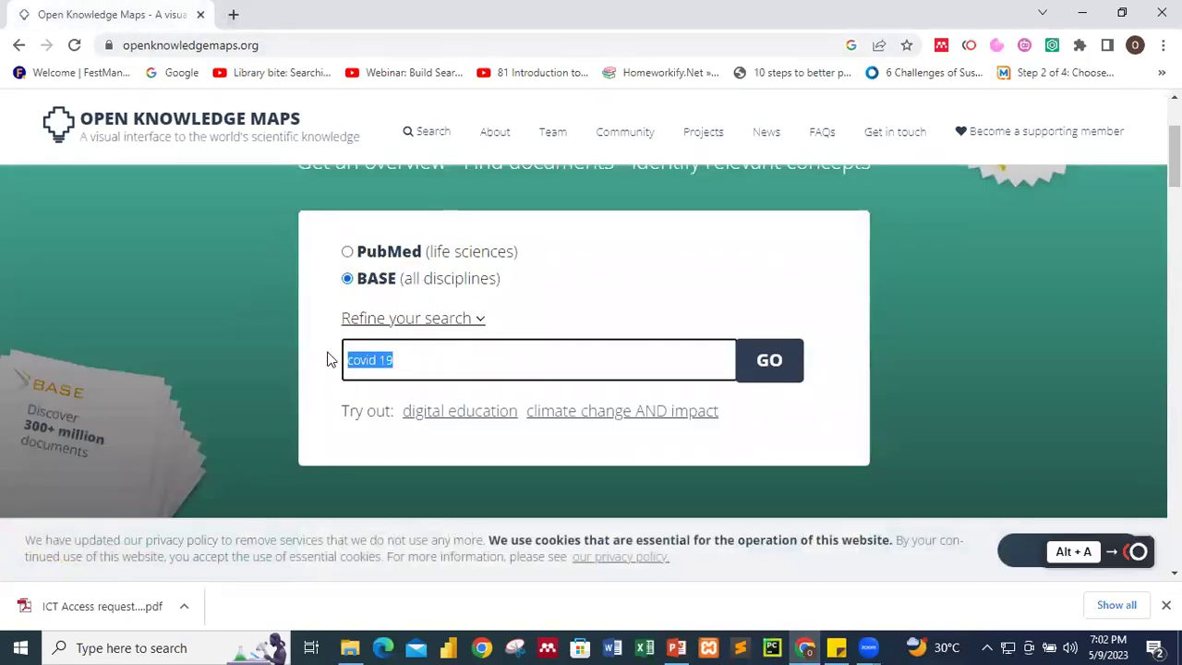
{"action": "key", "text": "BackSpace"}
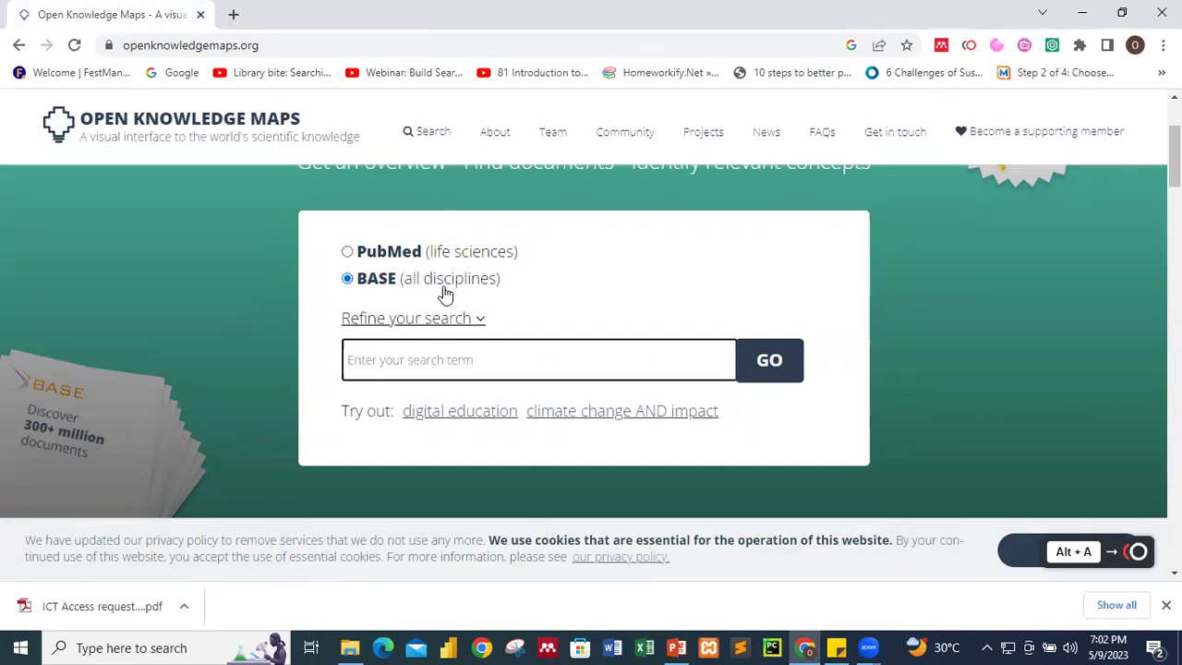
{"action": "left_click", "coordinate": [412, 366]}
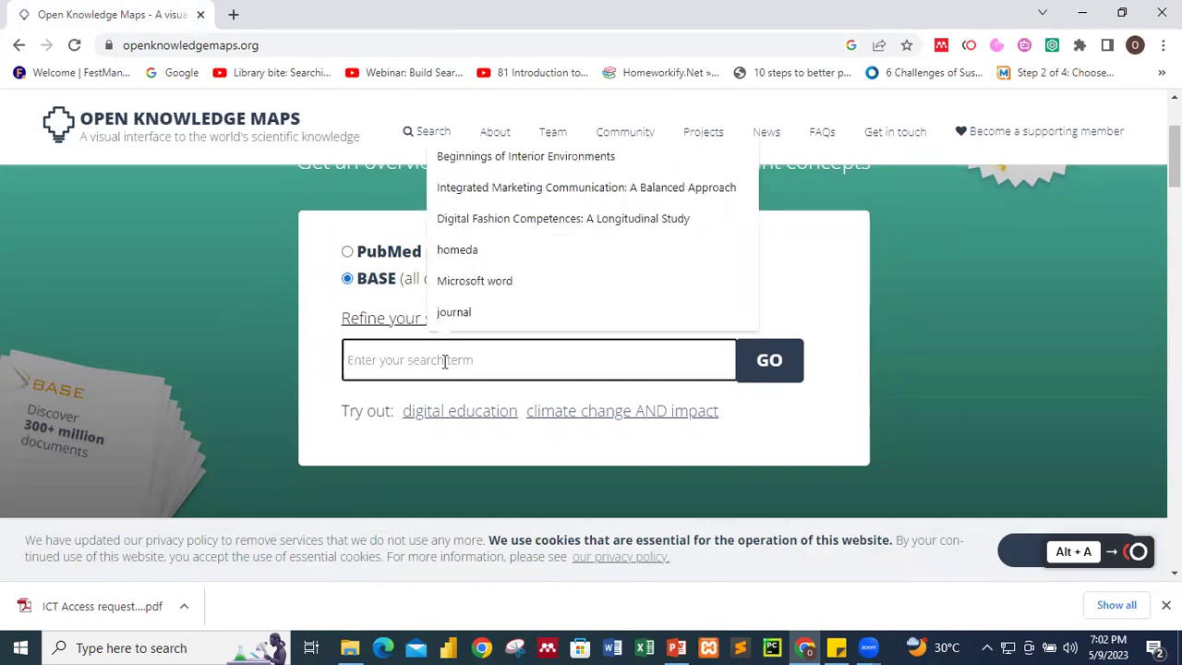
{"action": "left_click", "coordinate": [303, 404]}
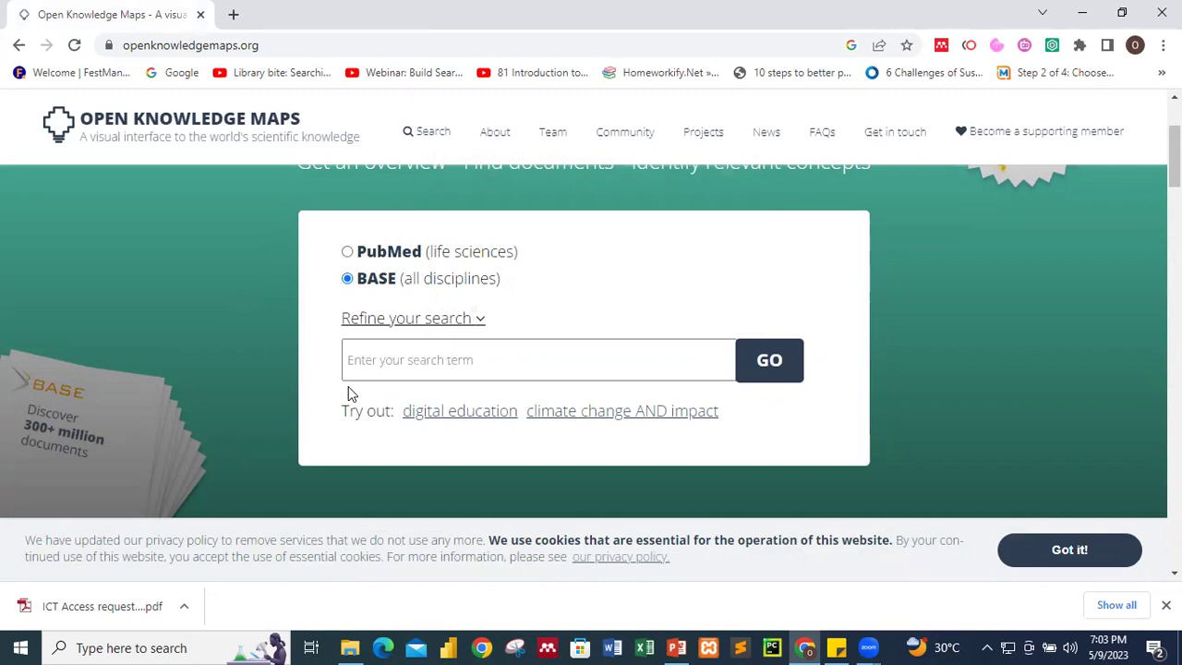
{"action": "left_click", "coordinate": [377, 362]}
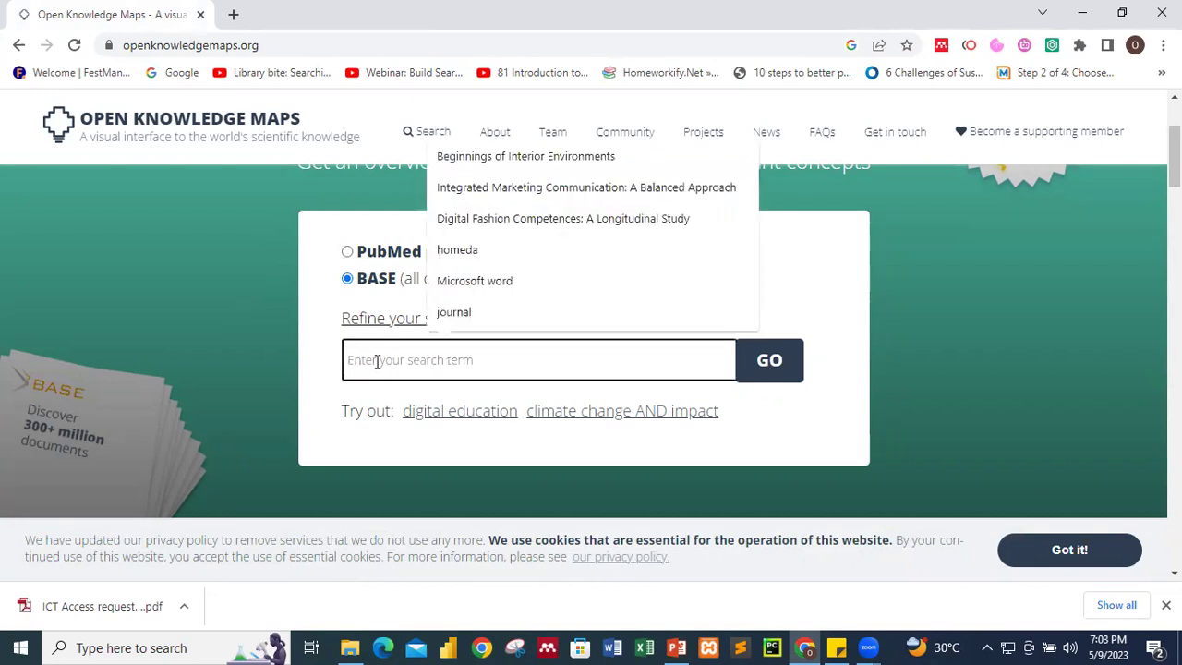
{"action": "type", "text": "onl"}
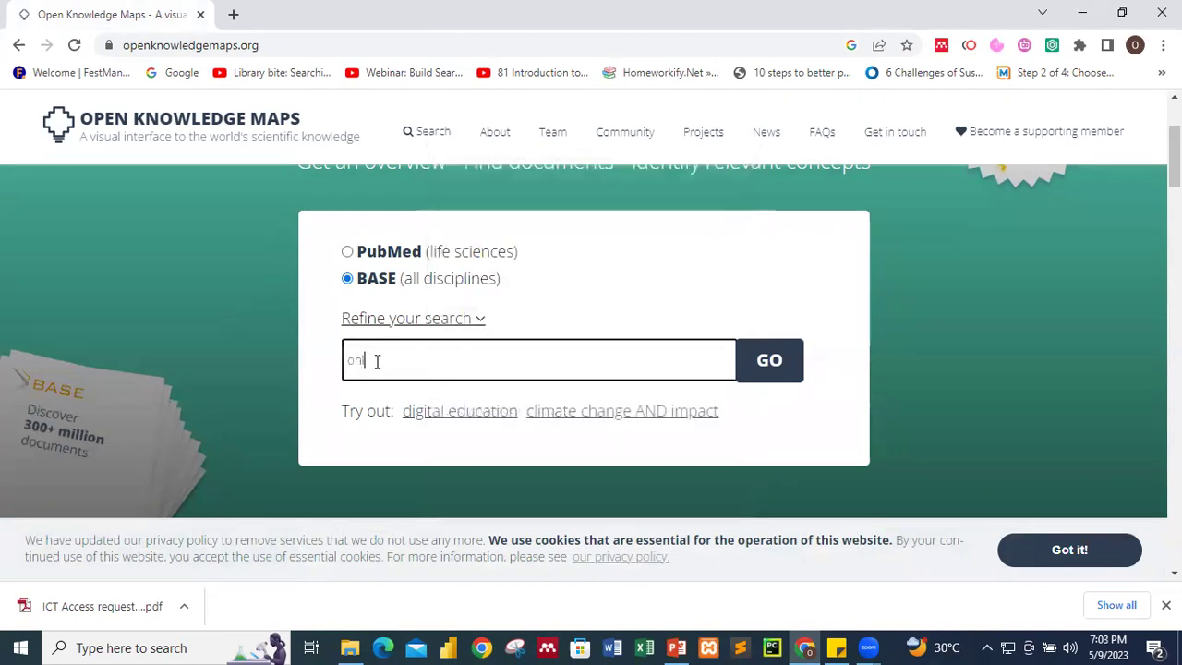
{"action": "type", "text": "ine exams cheat"}
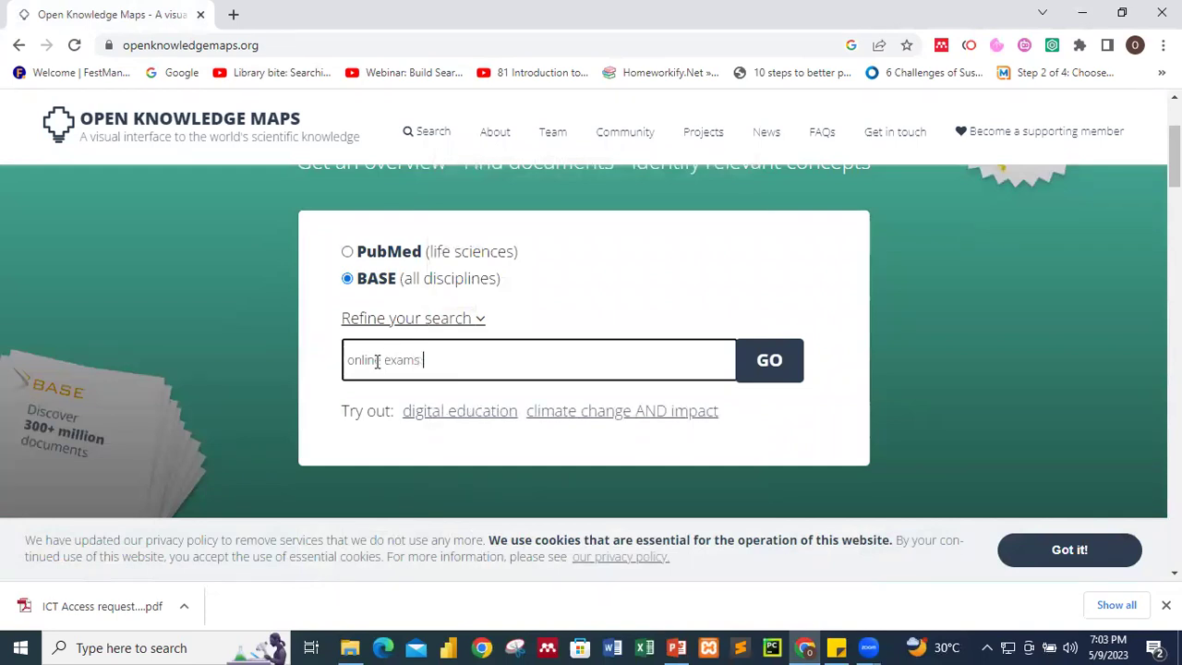
{"action": "type", "text": "ing"}
{"action": "key", "text": "Return"}
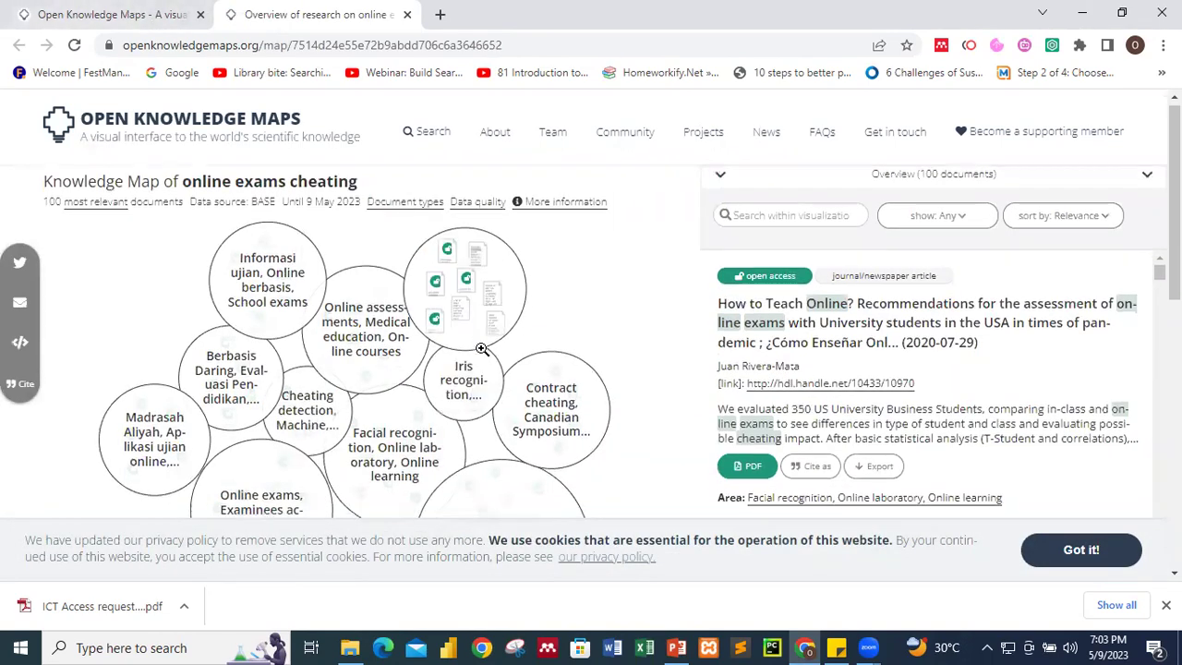
{"action": "scroll", "coordinate": [482, 348], "scroll_direction": "down", "scroll_amount": 5}
{"action": "scroll", "coordinate": [586, 377], "scroll_direction": "up", "scroll_amount": 1}
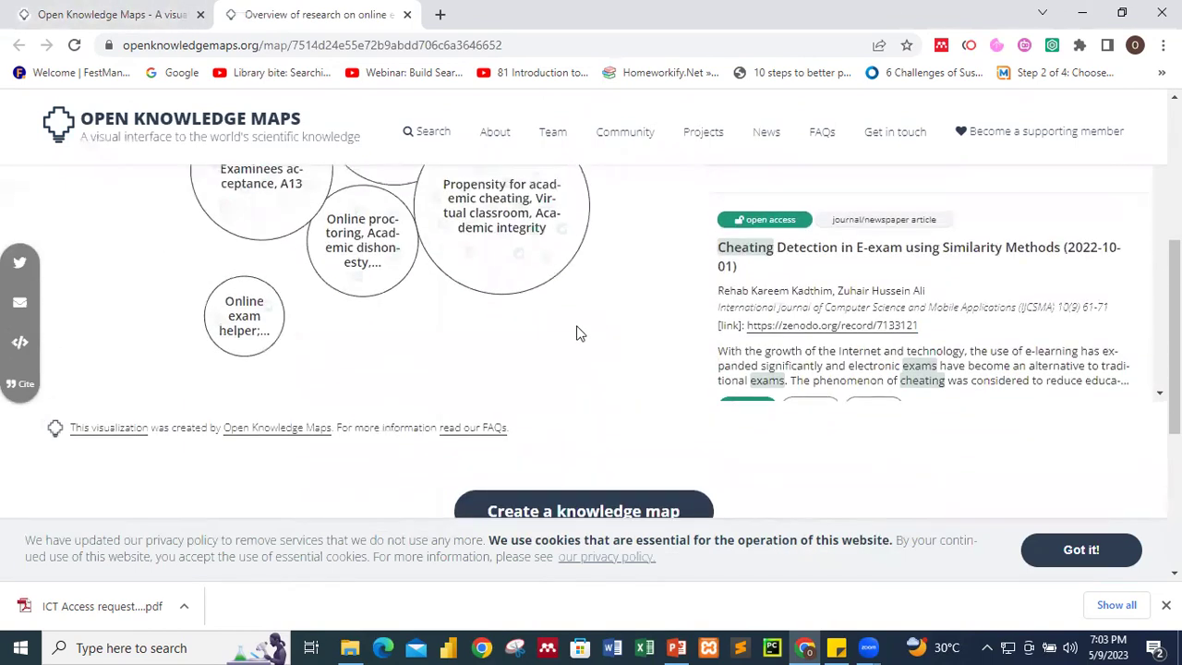
Return to the search page, replace the search term with "human resource management" and generate its knowledge map
{"action": "left_click", "coordinate": [132, 14]}
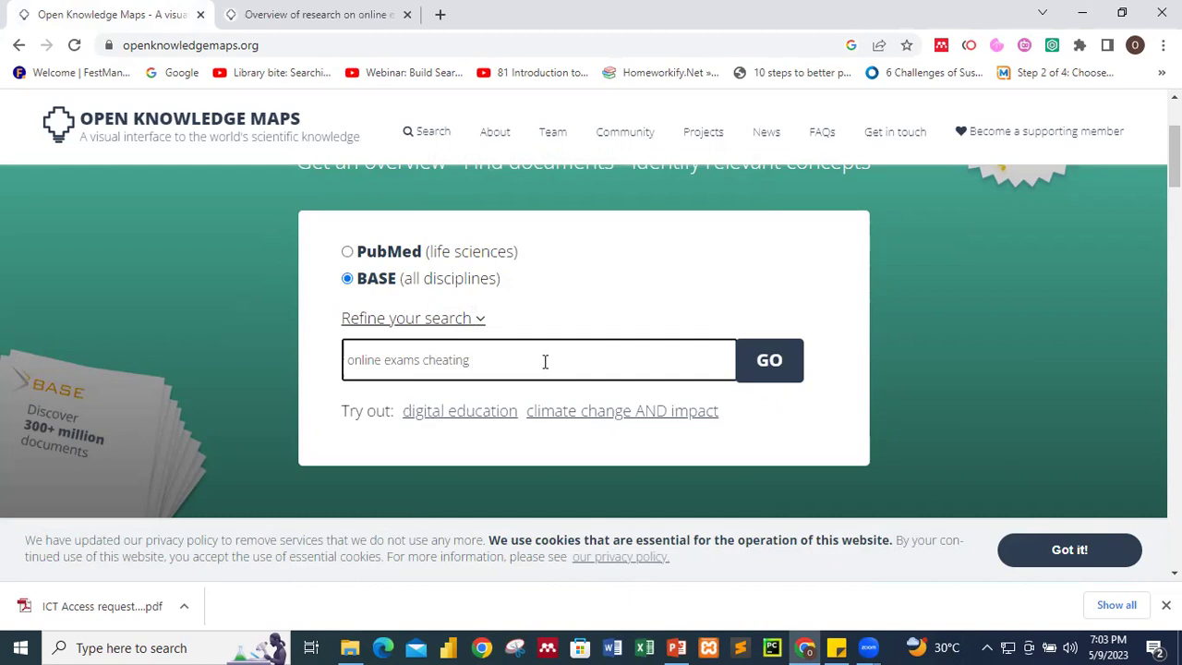
{"action": "key", "text": "BackSpace"}
{"action": "key", "text": "BackSpace"}
{"action": "key", "text": "BackSpace"}
{"action": "key", "text": "BackSpace"}
{"action": "key", "text": "BackSpace"}
{"action": "key", "text": "BackSpace"}
{"action": "key", "text": "BackSpace"}
{"action": "key", "text": "BackSpace"}
{"action": "key", "text": "BackSpace"}
{"action": "key", "text": "BackSpace"}
{"action": "key", "text": "BackSpace"}
{"action": "key", "text": "BackSpace"}
{"action": "key", "text": "BackSpace"}
{"action": "key", "text": "BackSpace"}
{"action": "key", "text": "BackSpace"}
{"action": "key", "text": "BackSpace"}
{"action": "key", "text": "BackSpace"}
{"action": "key", "text": "BackSpace"}
{"action": "key", "text": "BackSpace"}
{"action": "key", "text": "BackSpace"}
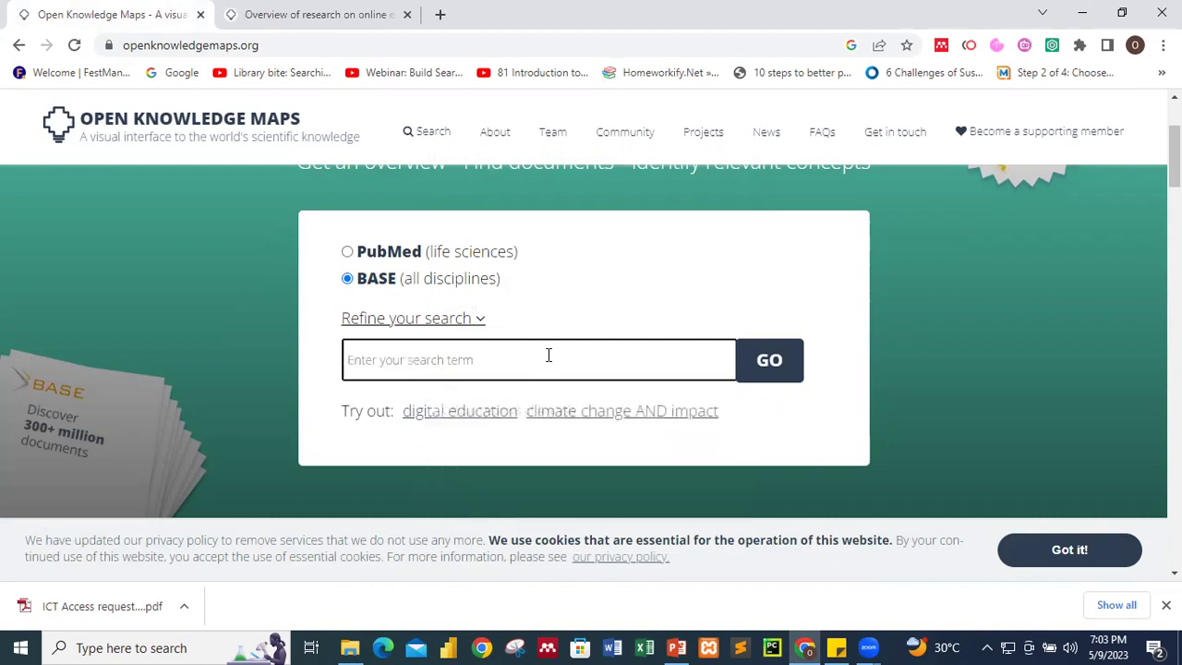
{"action": "type", "text": "onl"}
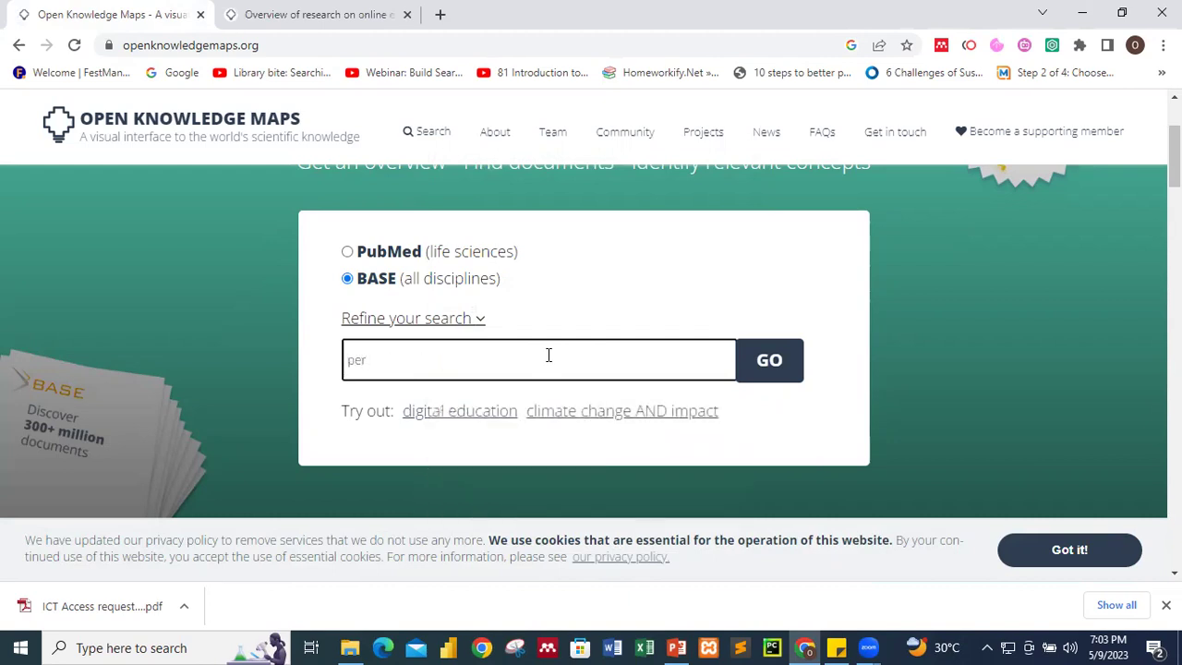
{"action": "key", "text": "BackSpace"}
{"action": "key", "text": "BackSpace"}
{"action": "key", "text": "BackSpace"}
{"action": "type", "text": "human resource manageme"}
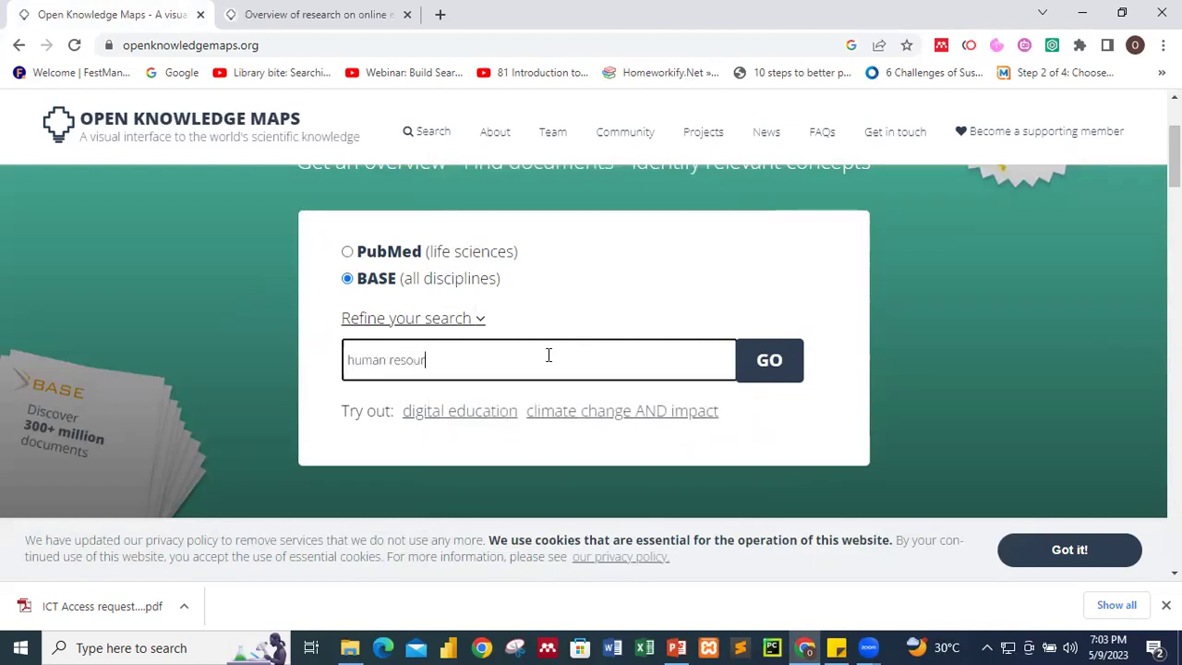
{"action": "type", "text": "nt"}
{"action": "key", "text": "Return"}
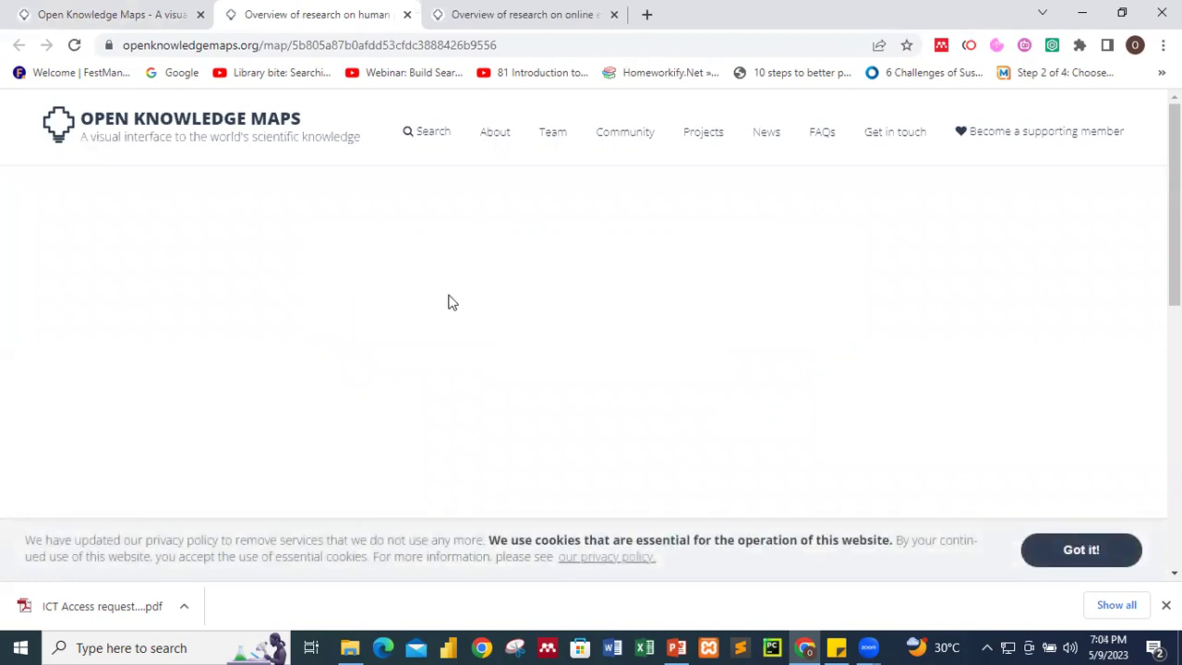
Return to the Open Knowledge Maps search page and clear the previous search term
{"action": "left_click", "coordinate": [110, 14]}
{"action": "key", "text": "BackSpace"}
{"action": "key", "text": "BackSpace"}
{"action": "key", "text": "BackSpace"}
{"action": "key", "text": "BackSpace"}
{"action": "key", "text": "BackSpace"}
{"action": "key", "text": "BackSpace"}
{"action": "key", "text": "BackSpace"}
{"action": "key", "text": "BackSpace"}
{"action": "key", "text": "BackSpace"}
{"action": "key", "text": "BackSpace"}
{"action": "key", "text": "BackSpace"}
{"action": "key", "text": "BackSpace"}
{"action": "key", "text": "BackSpace"}
{"action": "key", "text": "BackSpace"}
{"action": "key", "text": "BackSpace"}
{"action": "key", "text": "BackSpace"}
{"action": "key", "text": "BackSpace"}
{"action": "key", "text": "BackSpace"}
{"action": "key", "text": "BackSpace"}
{"action": "key", "text": "BackSpace"}
{"action": "key", "text": "BackSpace"}
{"action": "key", "text": "BackSpace"}
{"action": "key", "text": "BackSpace"}
{"action": "key", "text": "BackSpace"}
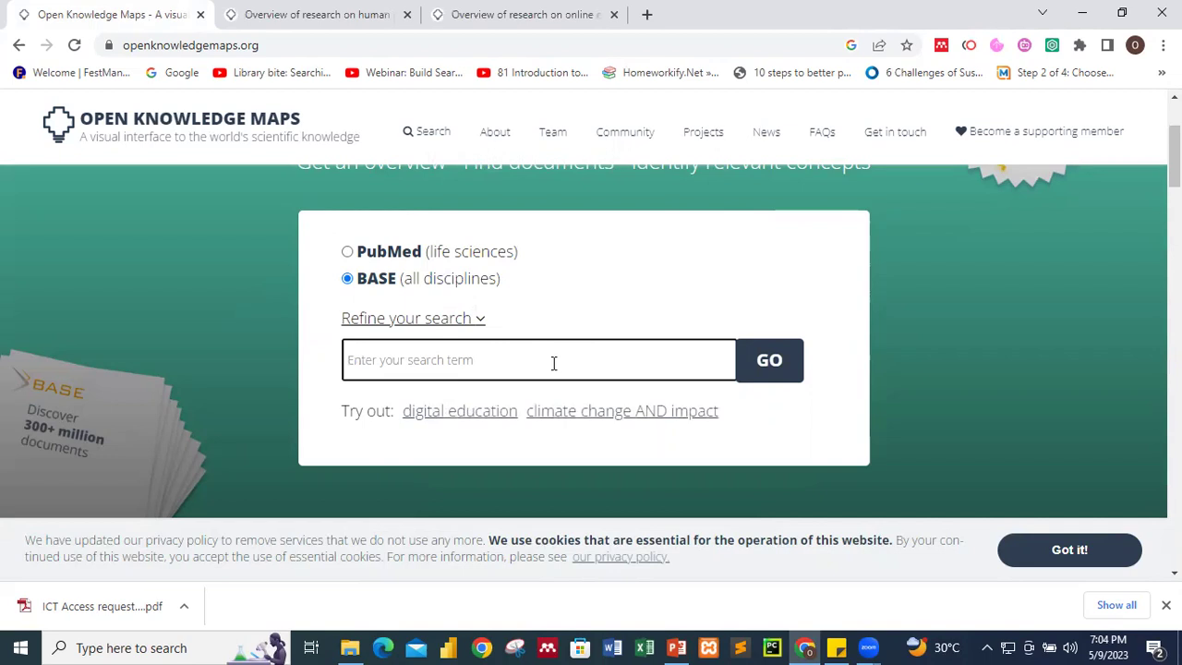
{"action": "type", "text": "Uniray"}
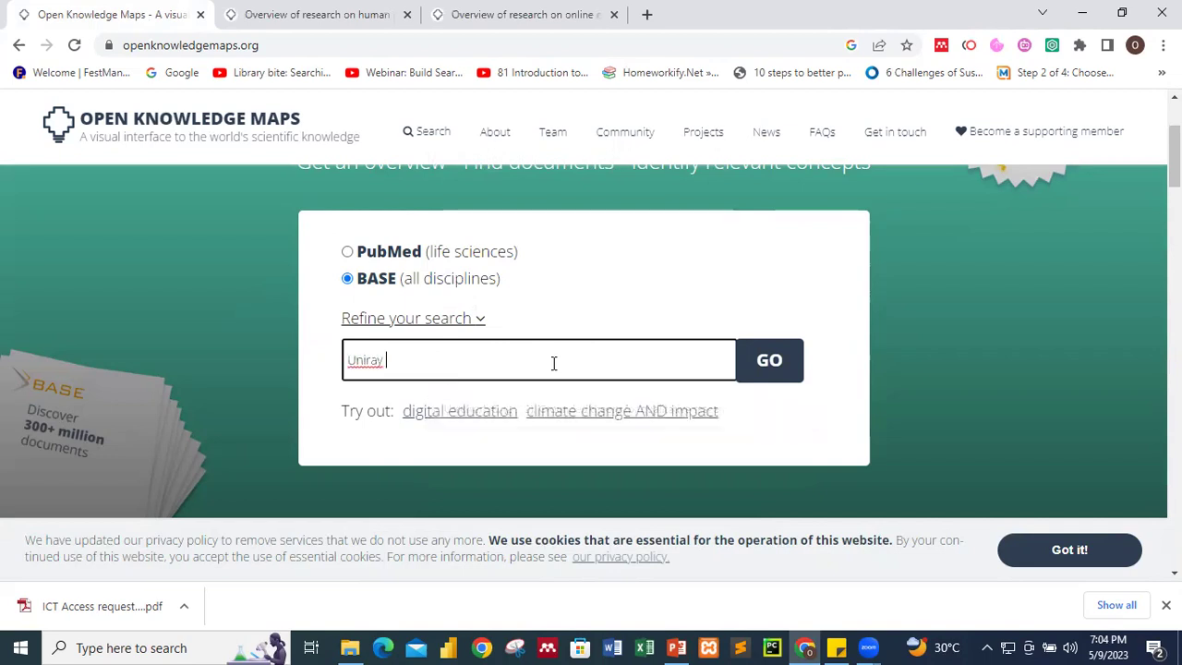
{"action": "right_click", "coordinate": [373, 361]}
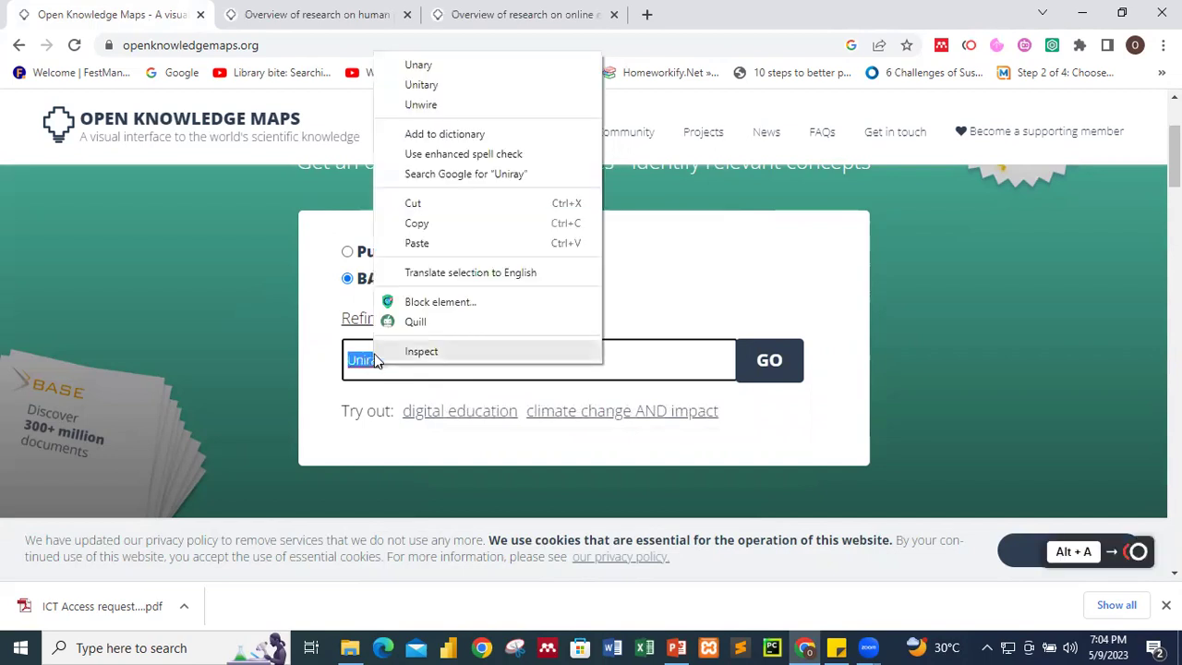
{"action": "left_click", "coordinate": [431, 69]}
{"action": "key", "text": "BackSpace"}
{"action": "key", "text": "BackSpace"}
{"action": "key", "text": "BackSpace"}
{"action": "key", "text": "BackSpace"}
{"action": "key", "text": "BackSpace"}
{"action": "key", "text": "BackSpace"}
Enter "Urinary Tract Infection" as the search term, choose PubMed (life sciences) as the source, and generate the knowledge map
{"action": "type", "text": "UTI"}
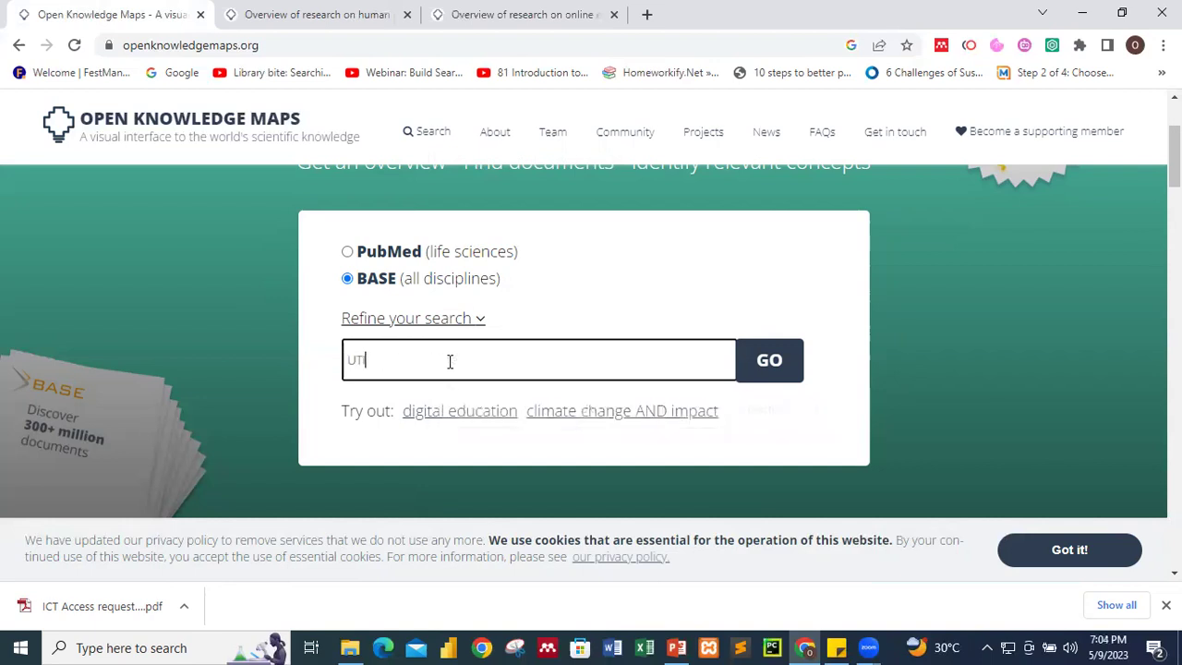
{"action": "key", "text": "BackSpace"}
{"action": "key", "text": "BackSpace"}
{"action": "type", "text": "rinary Tract"}
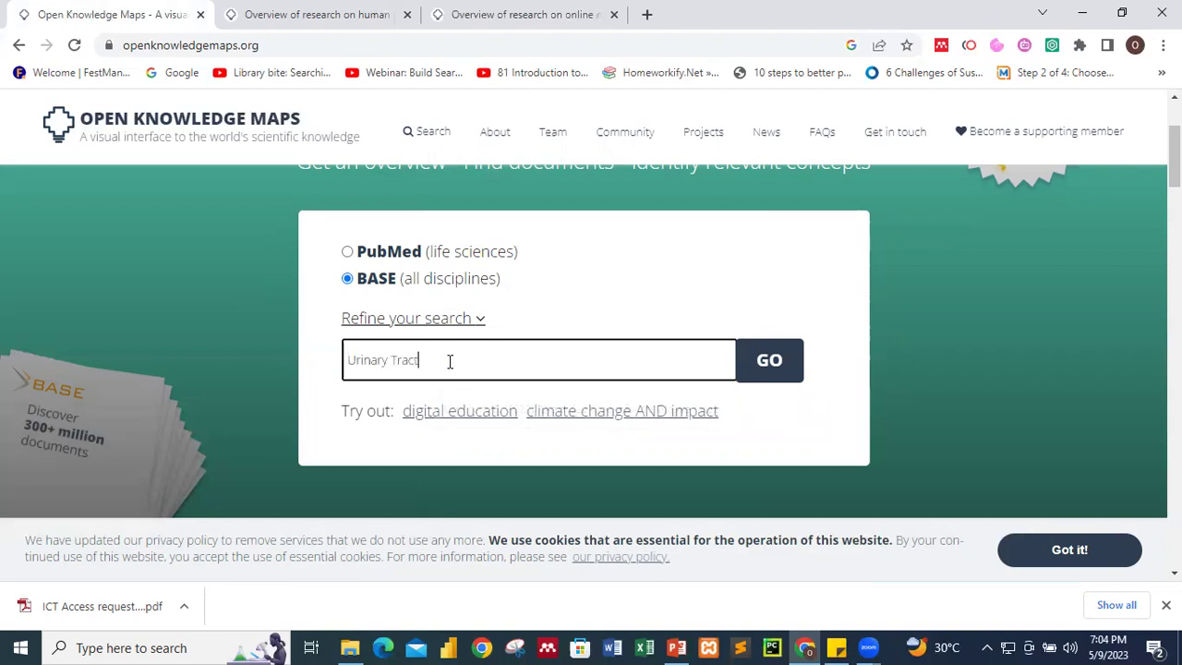
{"action": "type", "text": " Infection"}
{"action": "left_click", "coordinate": [347, 253]}
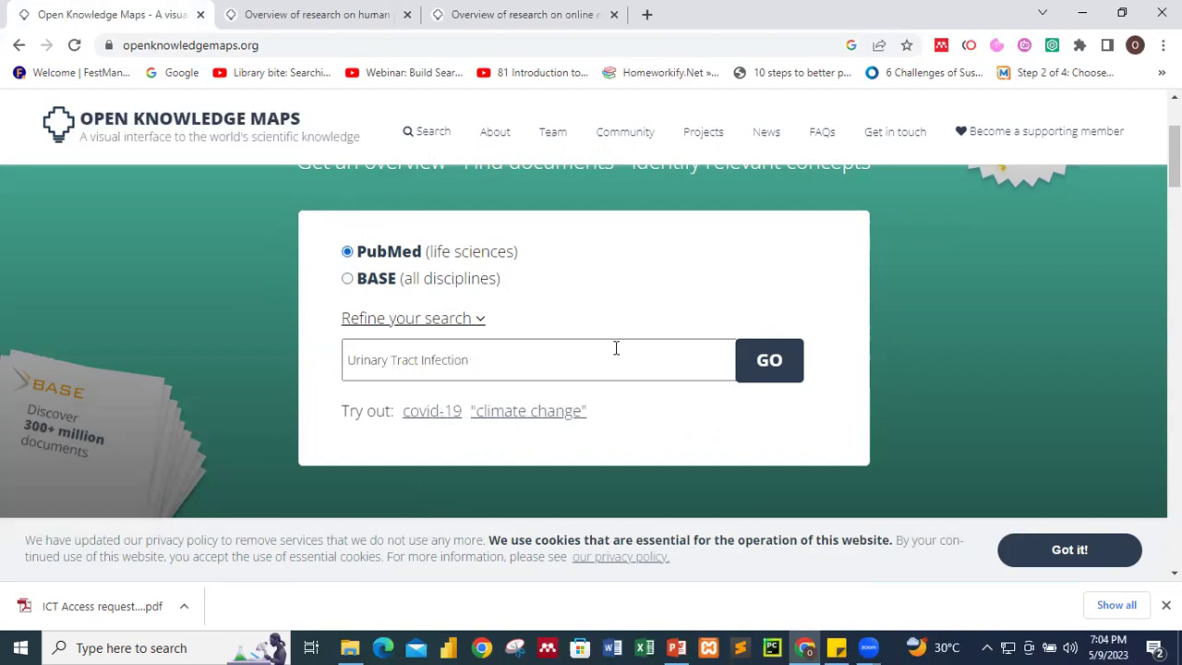
{"action": "left_click", "coordinate": [758, 365]}
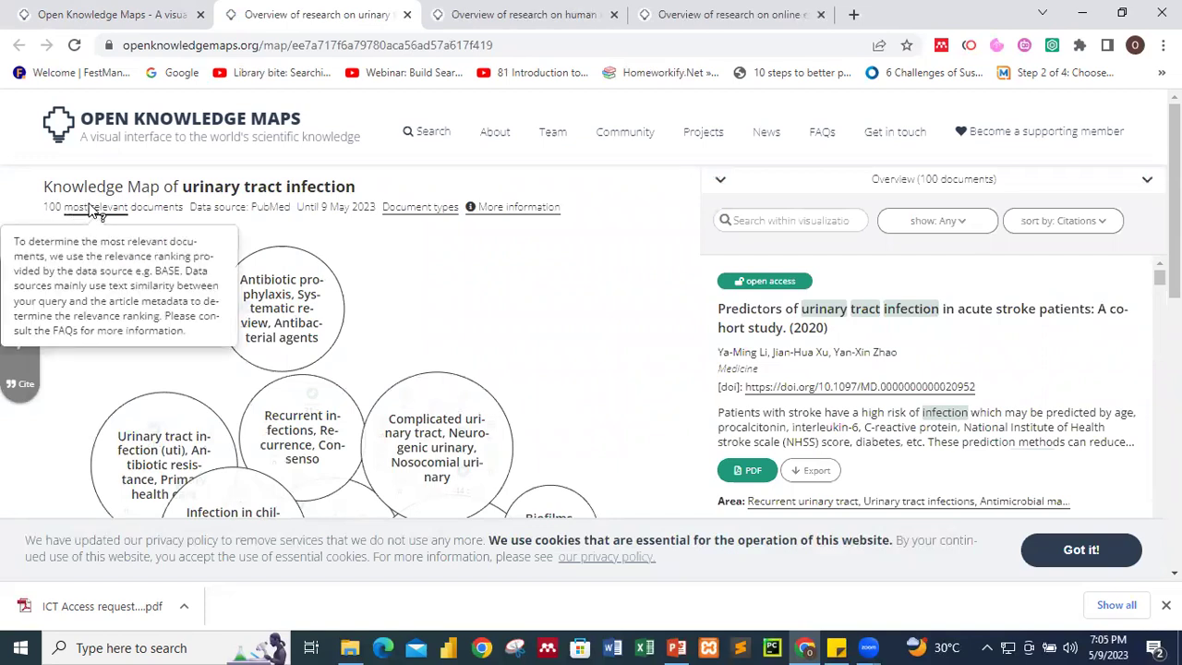
Examine the explanation of the most relevant documents, the topic bubbles, and the document list's show filter options
{"action": "mouse_move", "coordinate": [77, 225]}
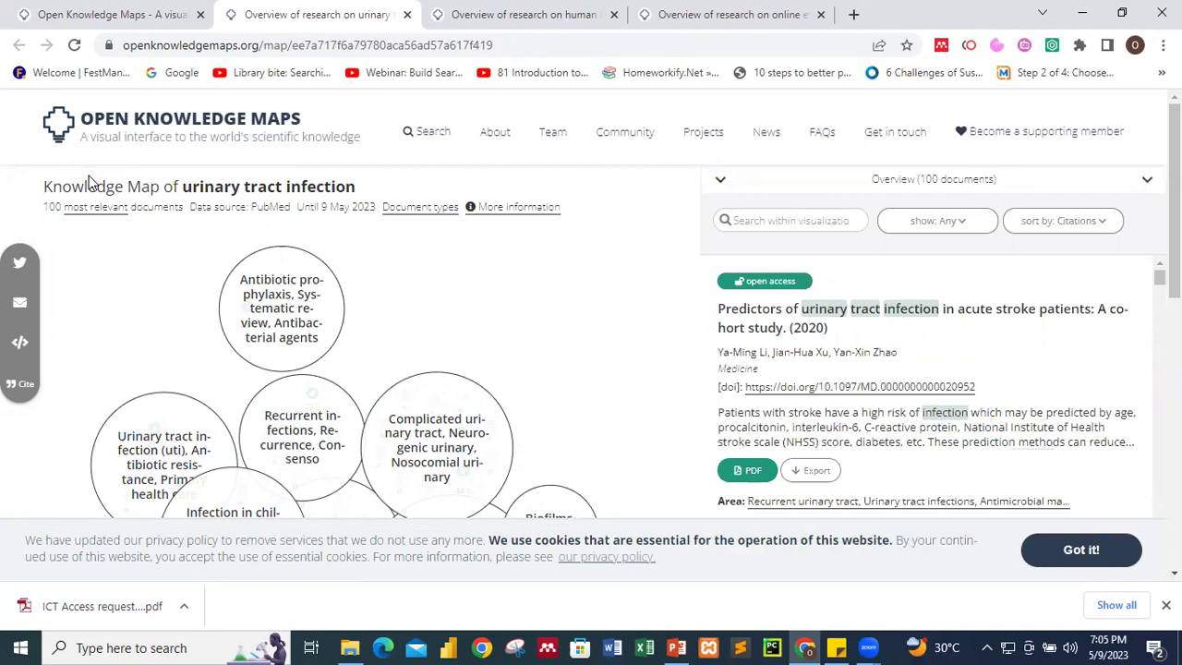
{"action": "mouse_move", "coordinate": [94, 207]}
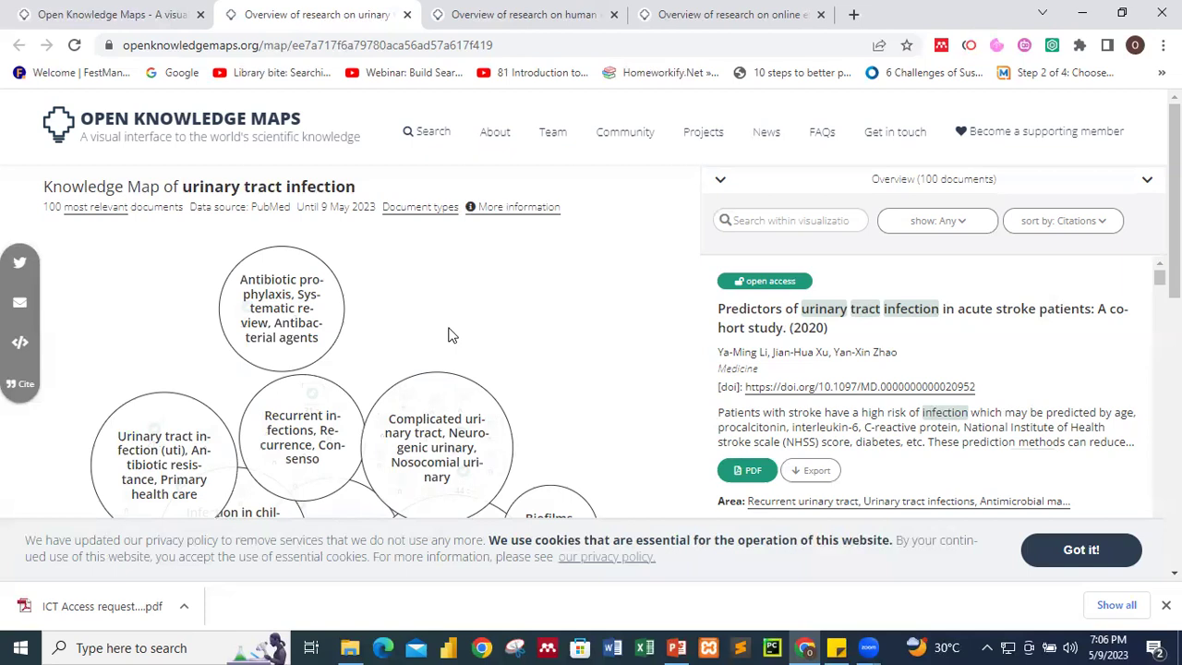
{"action": "scroll", "coordinate": [442, 312], "scroll_direction": "down", "scroll_amount": 1}
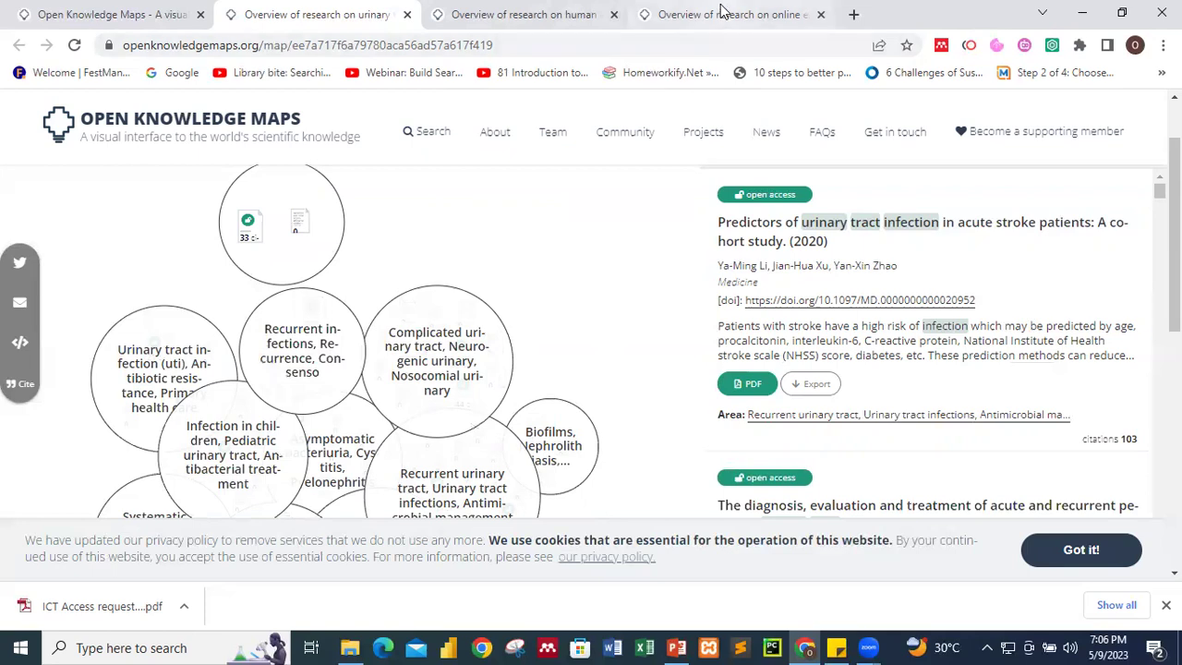
{"action": "scroll", "coordinate": [587, 351], "scroll_direction": "up", "scroll_amount": 1}
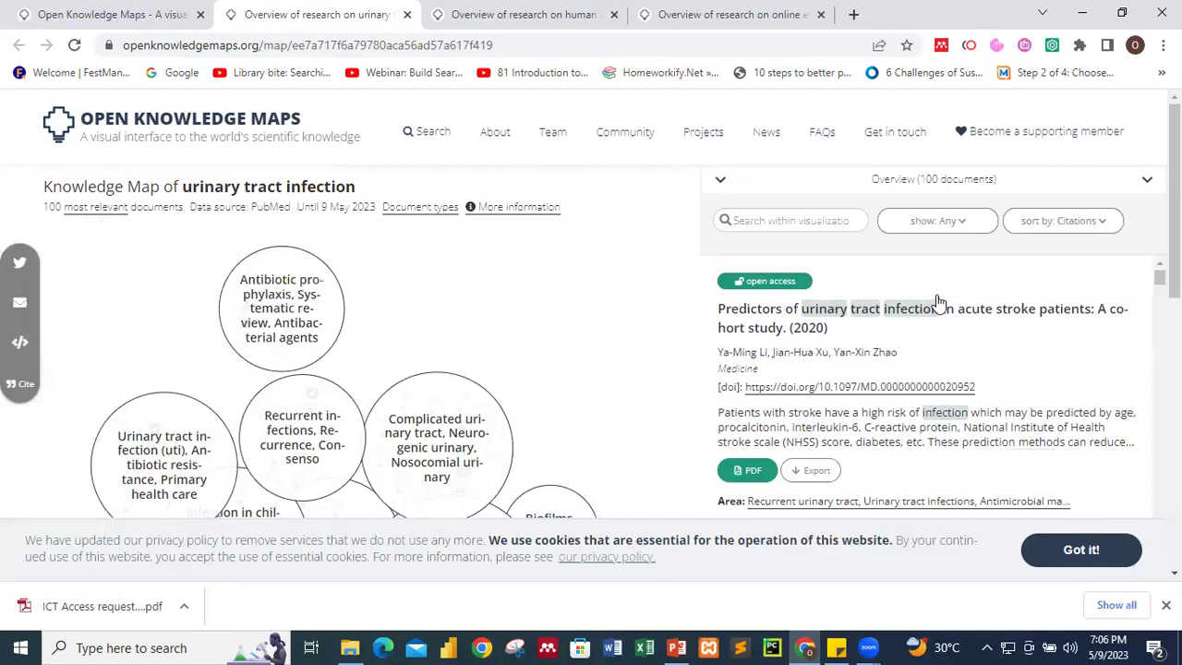
{"action": "left_click", "coordinate": [966, 224]}
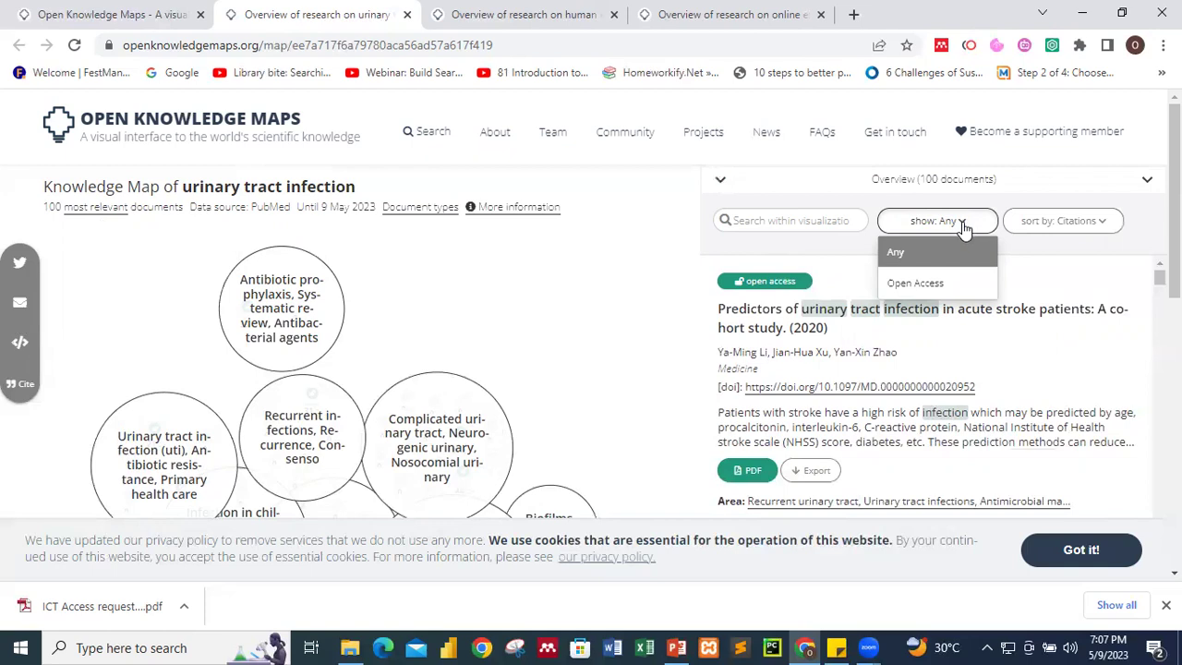
{"action": "left_click", "coordinate": [771, 332]}
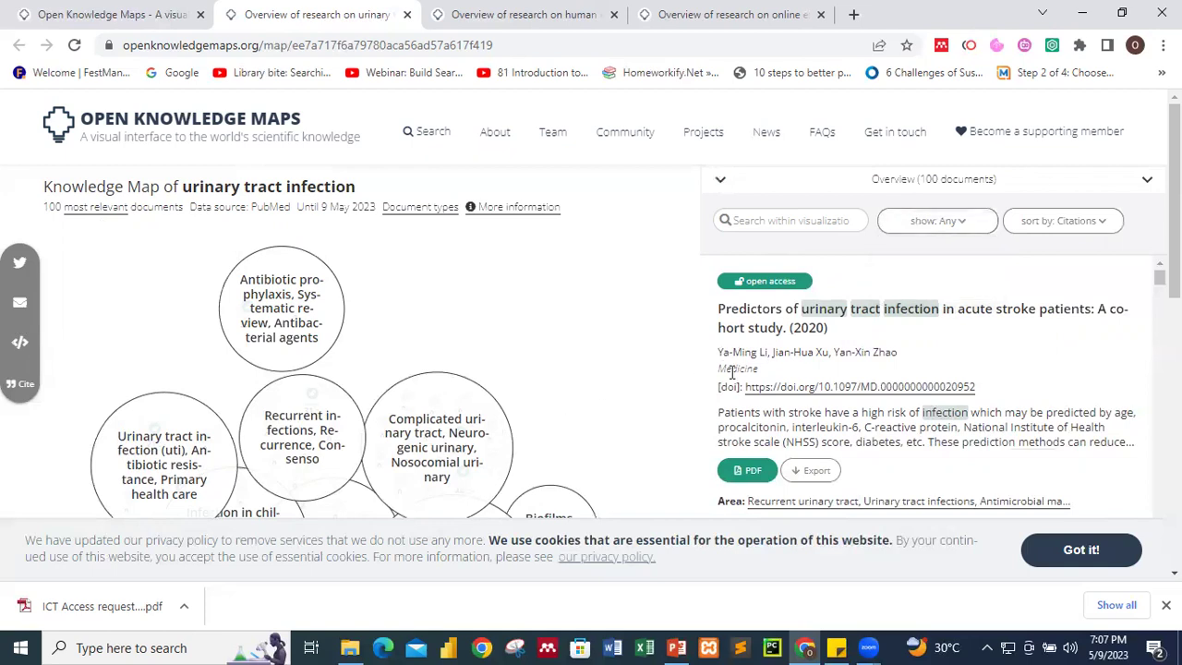
Look through the urinary tract infection document list for open access papers, PDF availability and citations
{"action": "scroll", "coordinate": [787, 307], "scroll_direction": "down", "scroll_amount": 3}
{"action": "scroll", "coordinate": [787, 306], "scroll_direction": "up", "scroll_amount": 2}
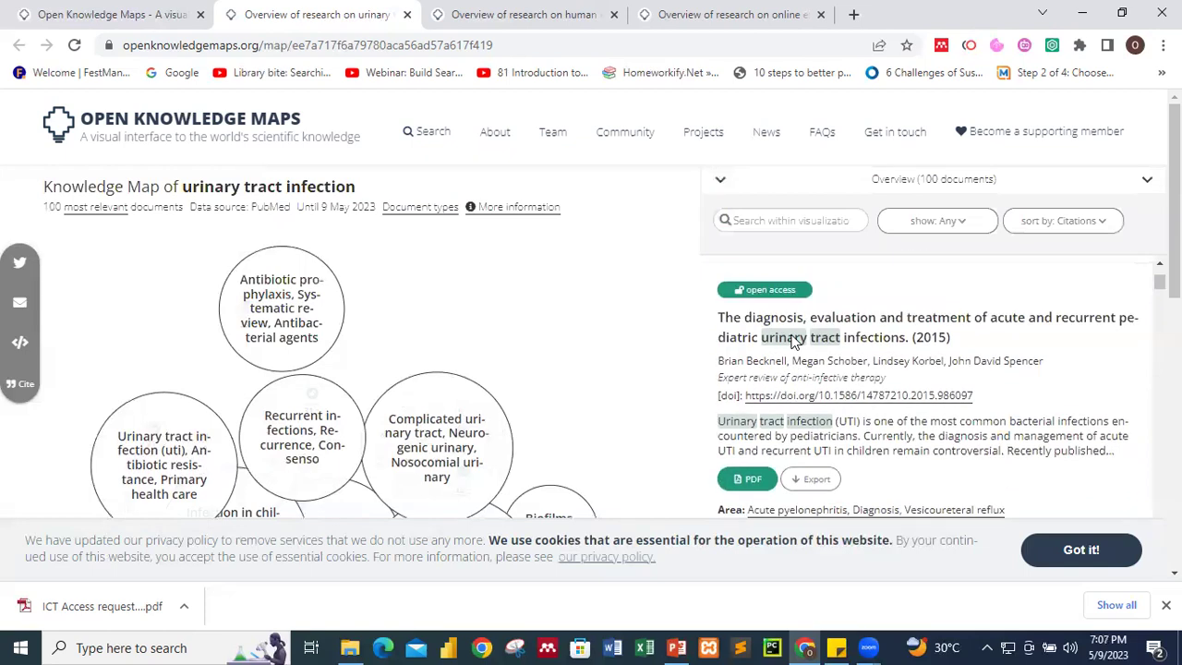
{"action": "scroll", "coordinate": [785, 372], "scroll_direction": "down", "scroll_amount": 3}
{"action": "scroll", "coordinate": [782, 410], "scroll_direction": "down", "scroll_amount": 2}
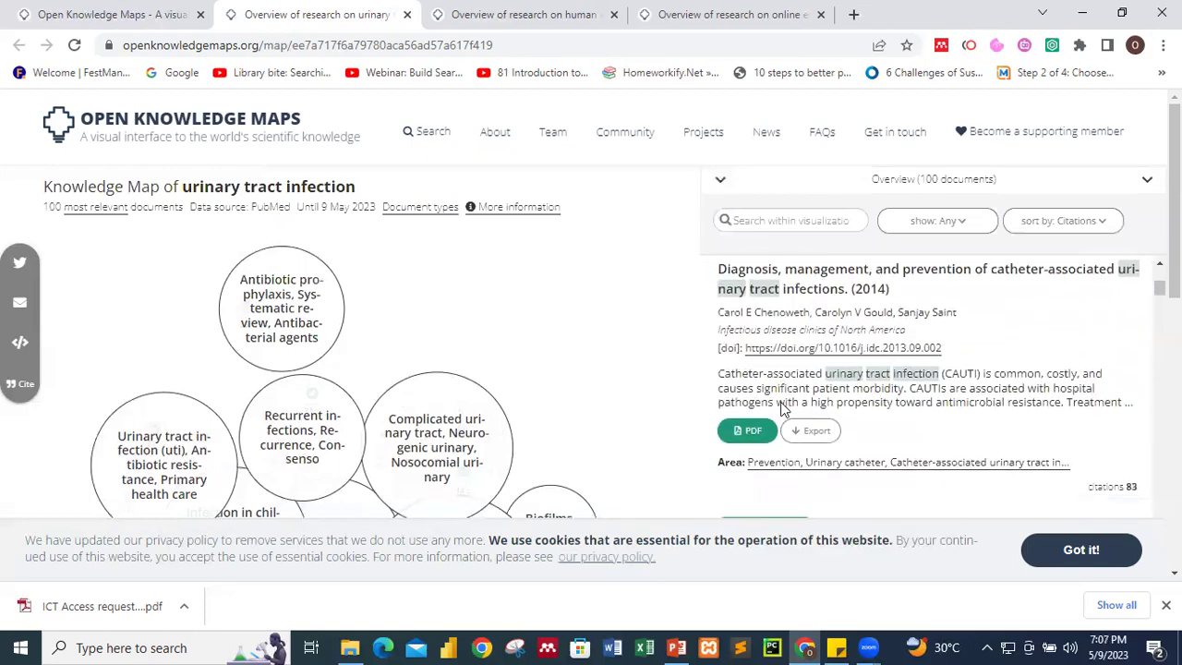
{"action": "scroll", "coordinate": [865, 417], "scroll_direction": "down", "scroll_amount": 3}
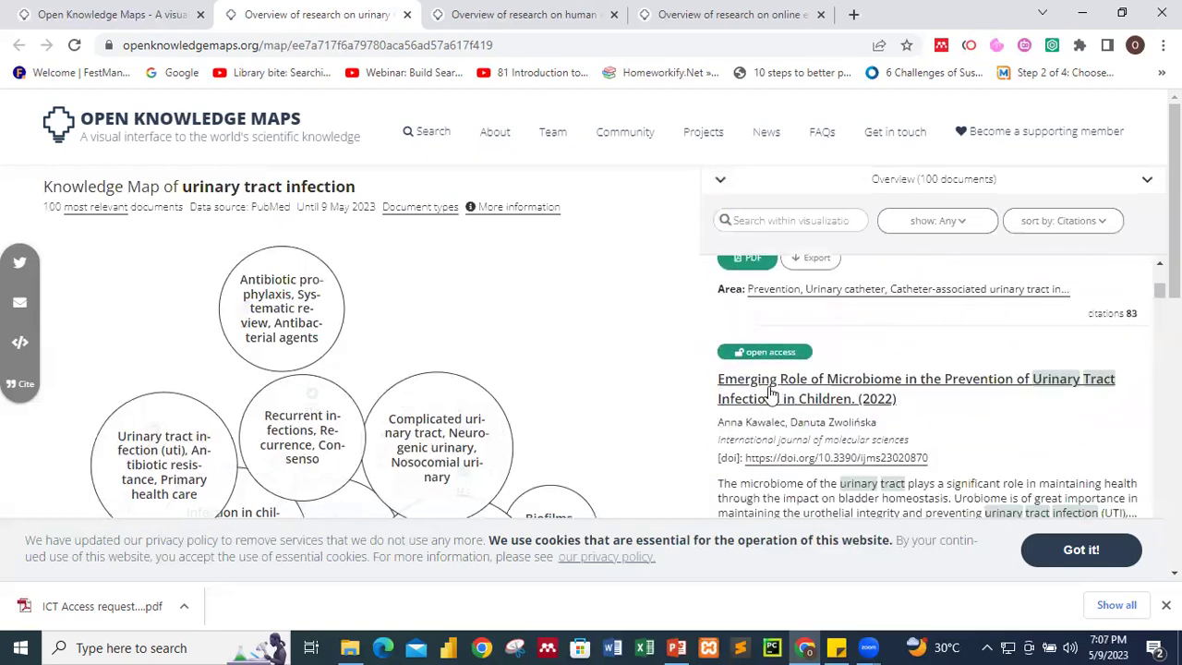
{"action": "scroll", "coordinate": [757, 391], "scroll_direction": "down", "scroll_amount": 2}
{"action": "scroll", "coordinate": [780, 431], "scroll_direction": "down", "scroll_amount": 2}
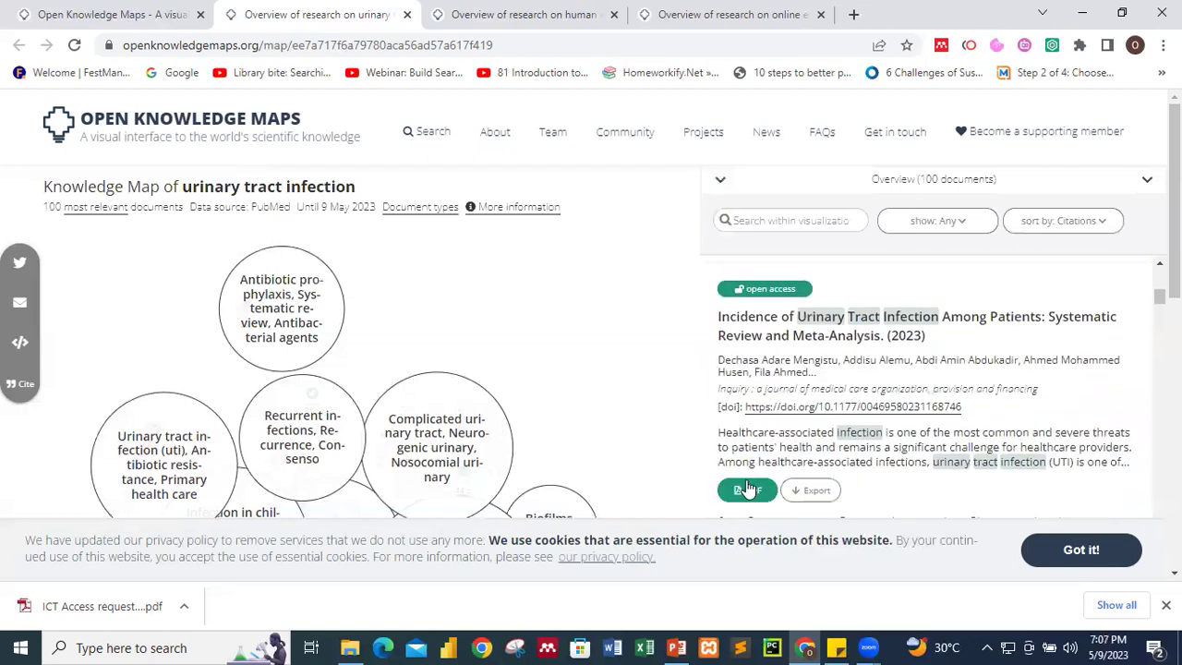
{"action": "scroll", "coordinate": [802, 420], "scroll_direction": "up", "scroll_amount": 3}
{"action": "scroll", "coordinate": [766, 480], "scroll_direction": "down", "scroll_amount": 4}
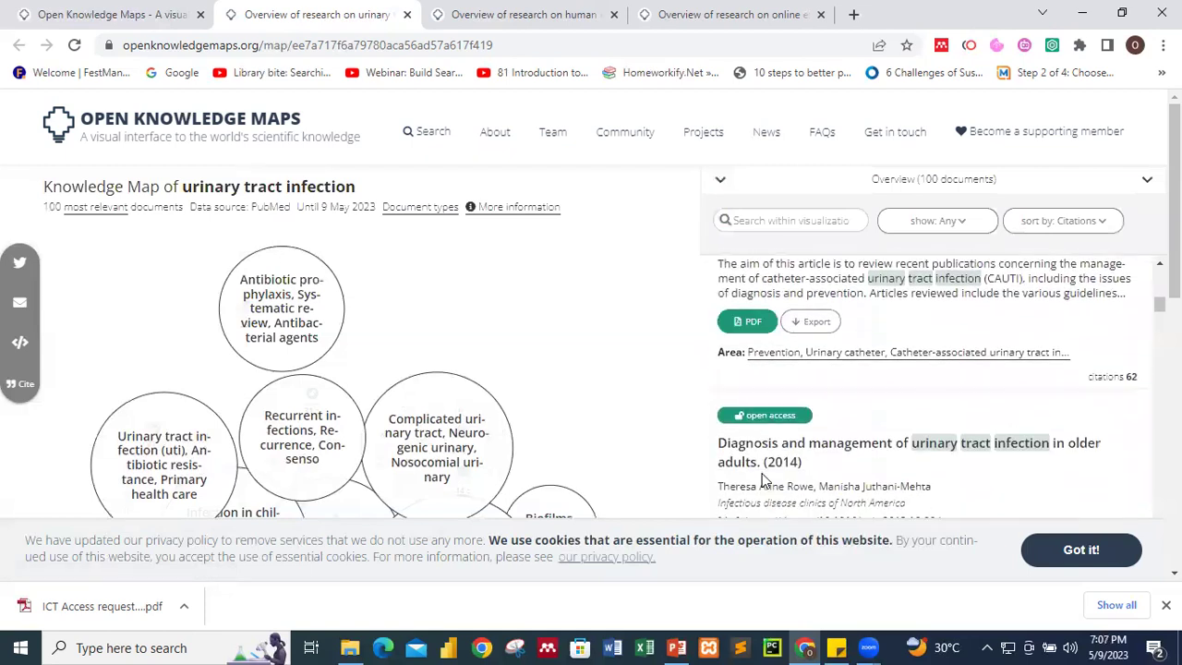
Read further down the citation-sorted urinary tract infection list, comparing entries with and without open access labels and PDFs
{"action": "scroll", "coordinate": [803, 406], "scroll_direction": "down", "scroll_amount": 3}
{"action": "scroll", "coordinate": [803, 402], "scroll_direction": "down", "scroll_amount": 5}
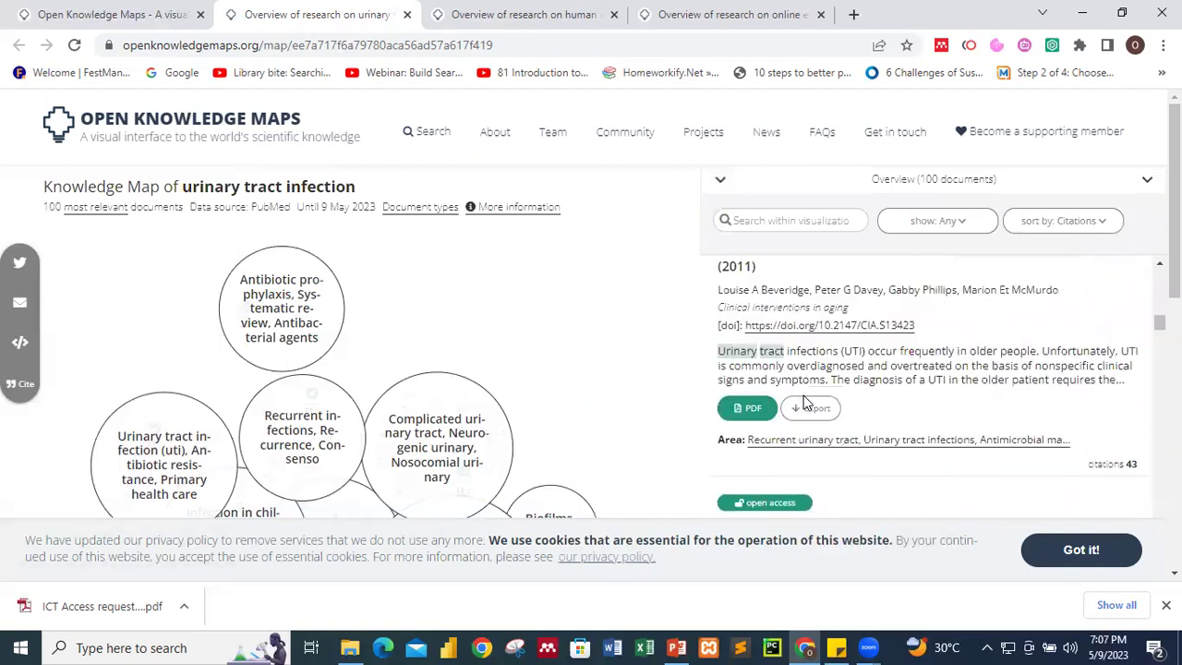
{"action": "scroll", "coordinate": [803, 402], "scroll_direction": "down", "scroll_amount": 8}
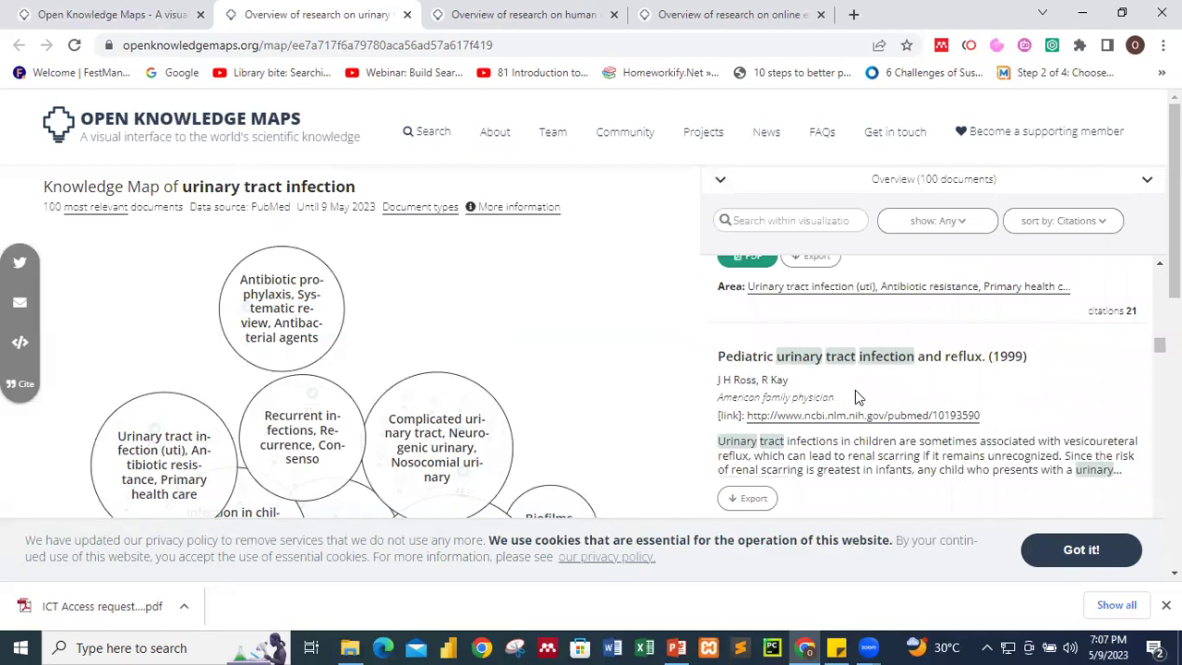
{"action": "scroll", "coordinate": [855, 389], "scroll_direction": "down", "scroll_amount": 1}
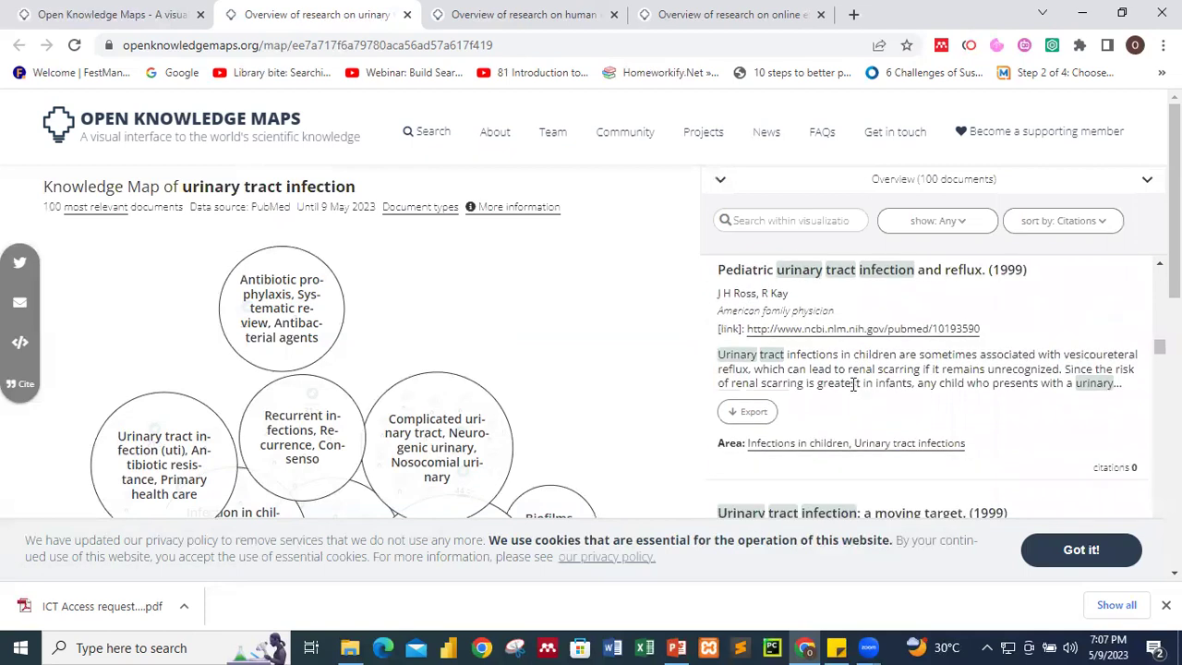
{"action": "scroll", "coordinate": [853, 384], "scroll_direction": "down", "scroll_amount": 3}
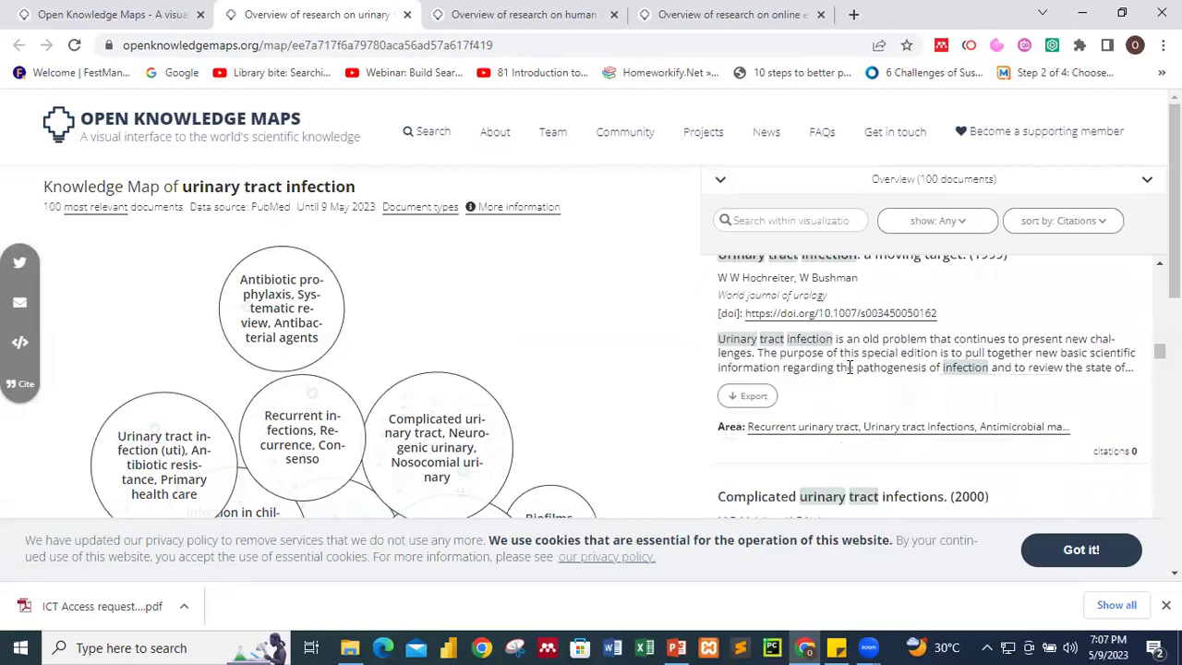
{"action": "scroll", "coordinate": [849, 367], "scroll_direction": "down", "scroll_amount": 2}
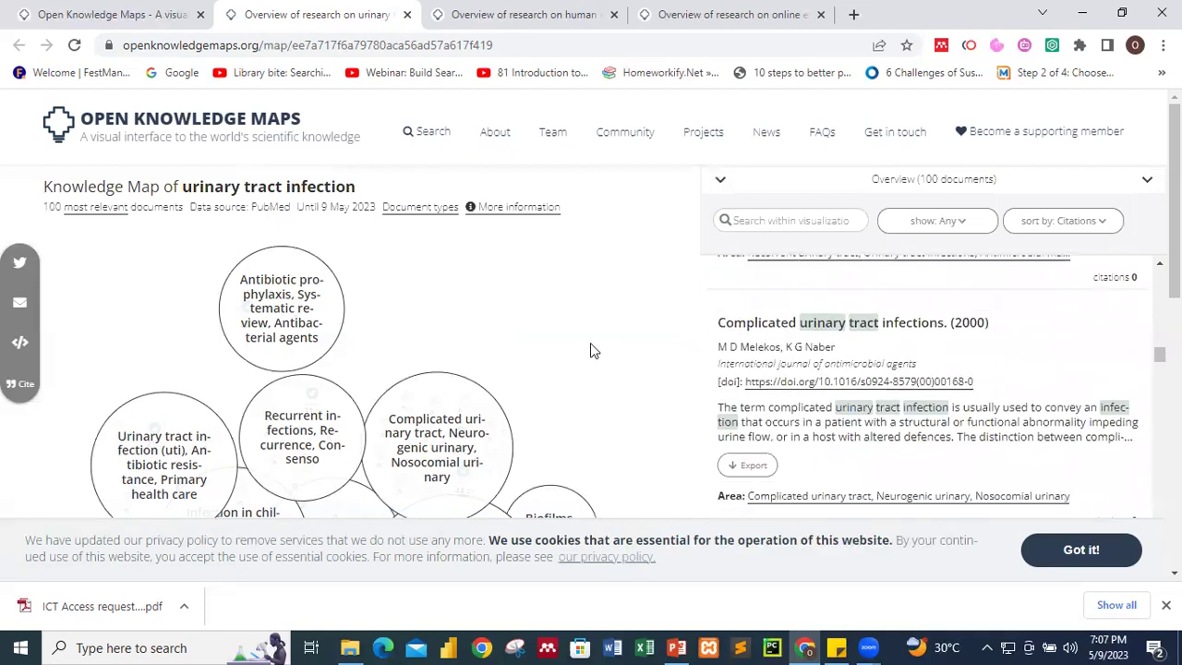
{"action": "scroll", "coordinate": [902, 370], "scroll_direction": "down", "scroll_amount": 5}
{"action": "scroll", "coordinate": [903, 358], "scroll_direction": "up", "scroll_amount": 3}
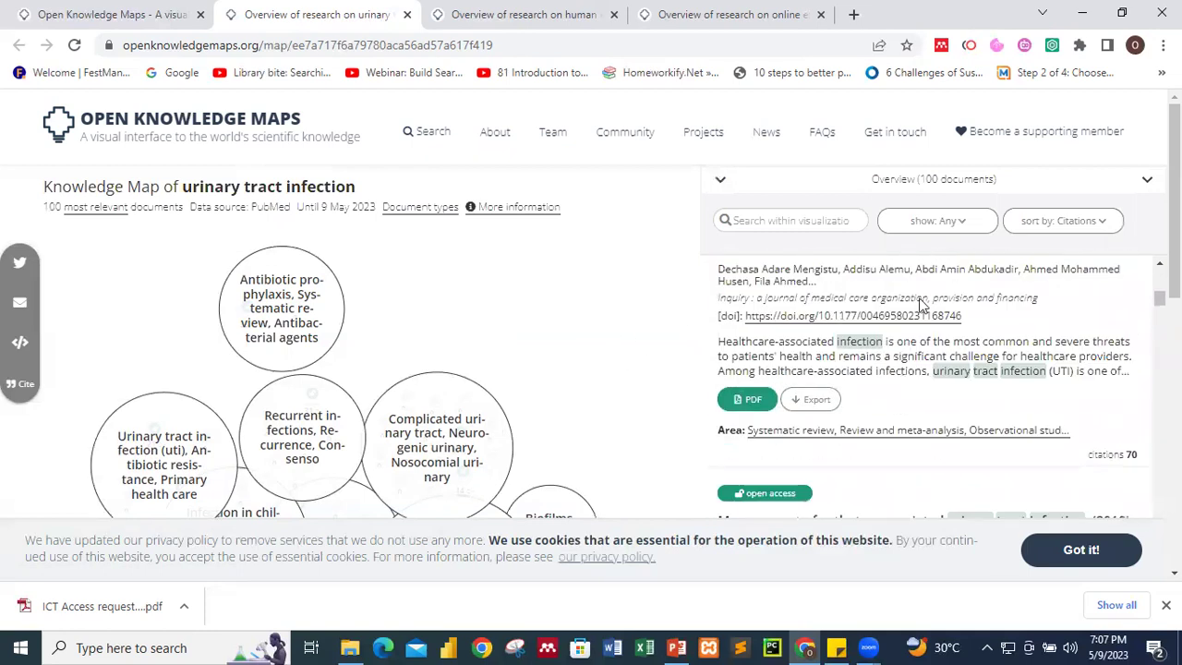
Filter the urinary tract infection document list to show only Open Access documents
{"action": "left_click", "coordinate": [937, 221]}
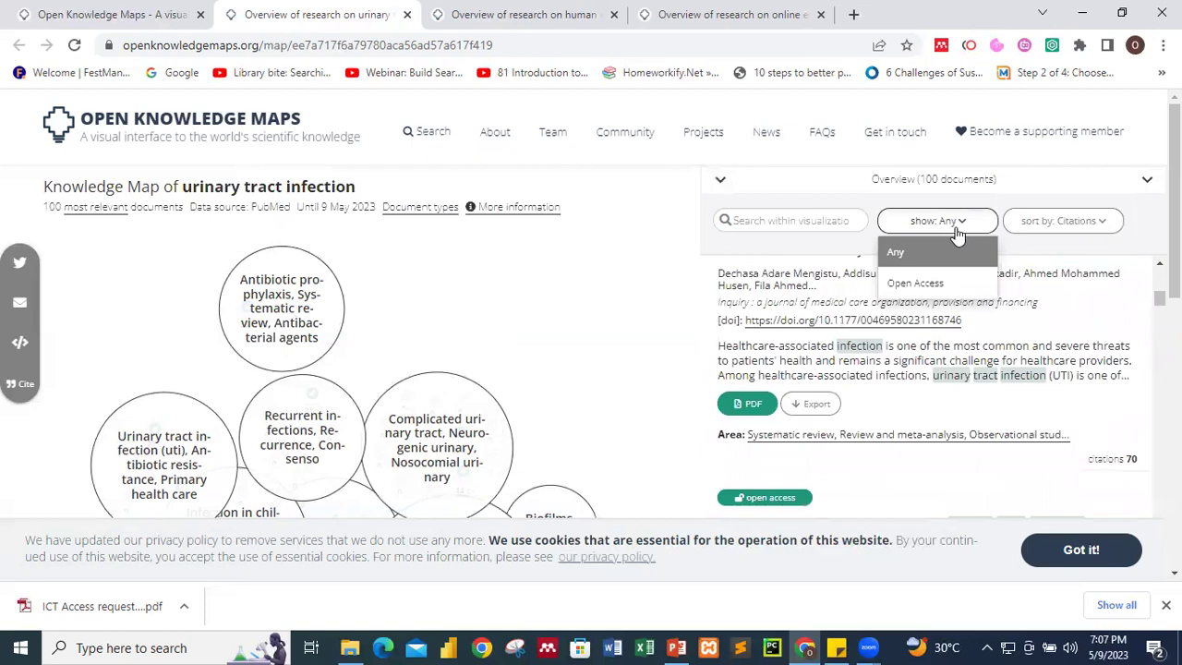
{"action": "left_click", "coordinate": [929, 284]}
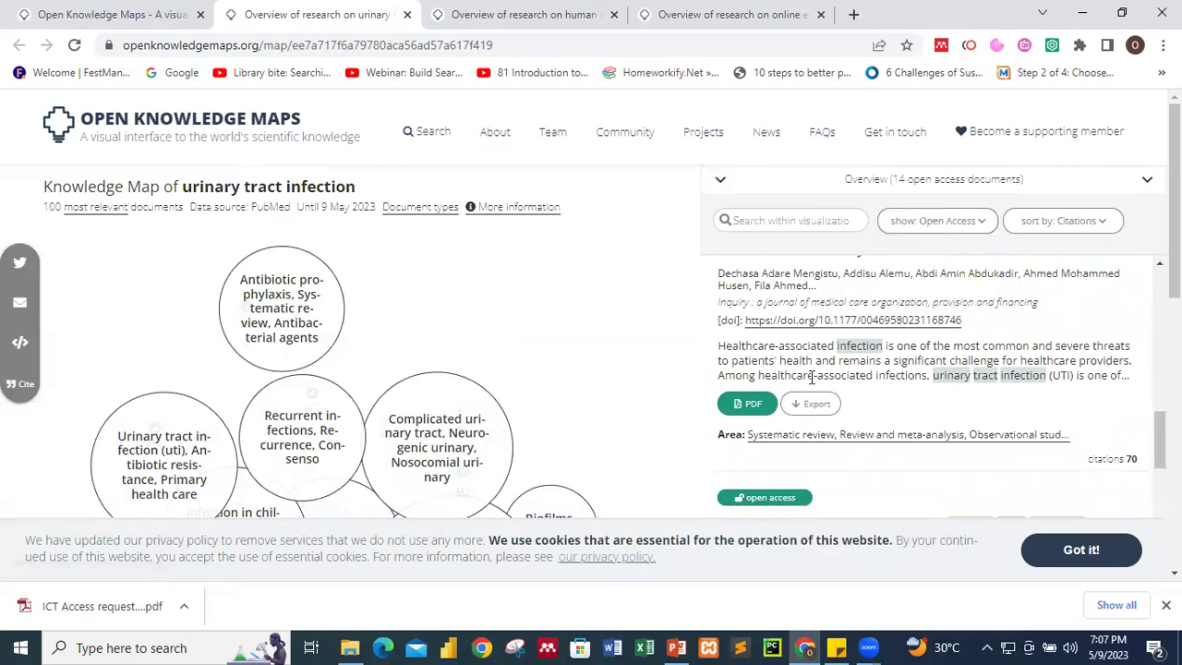
{"action": "scroll", "coordinate": [831, 356], "scroll_direction": "up", "scroll_amount": 1}
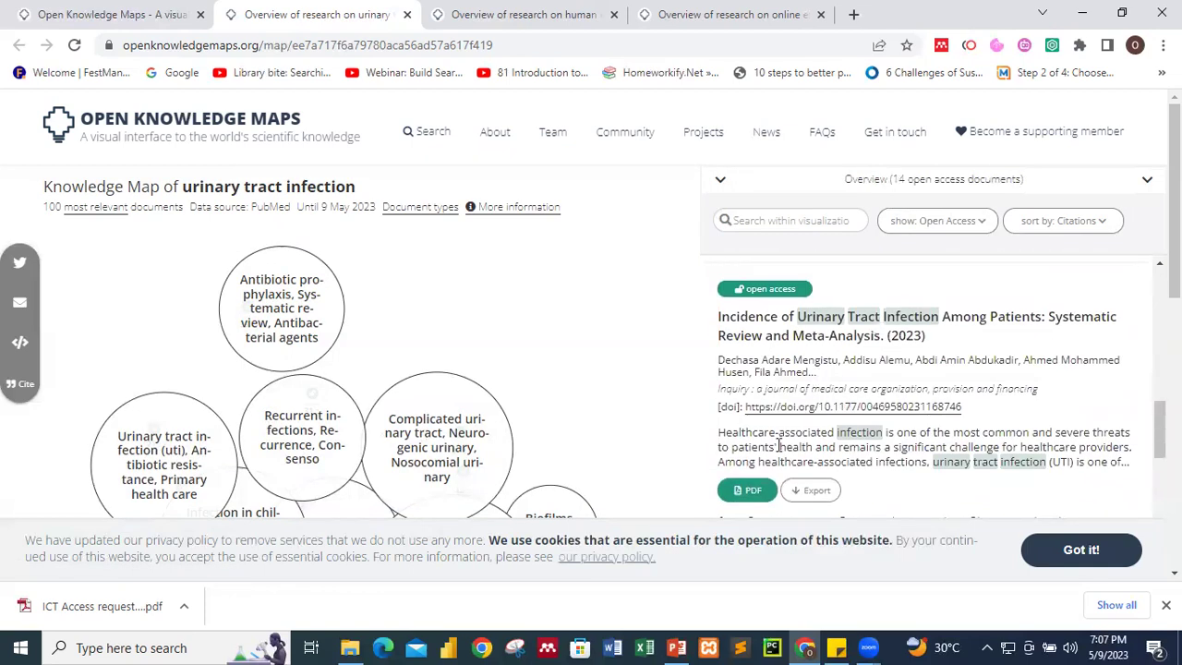
Switch to the online exams cheating knowledge map and examine its topic bubbles, including the online proctoring and academic dishonesty area
{"action": "left_click", "coordinate": [720, 13]}
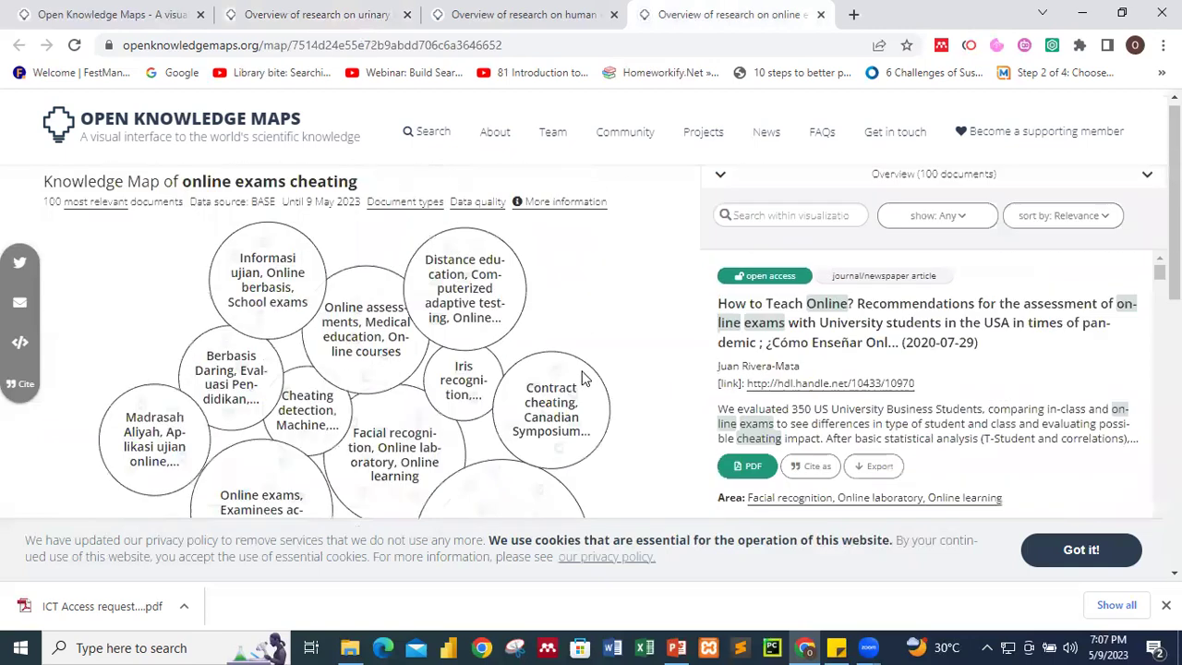
{"action": "scroll", "coordinate": [580, 334], "scroll_direction": "up", "scroll_amount": 4}
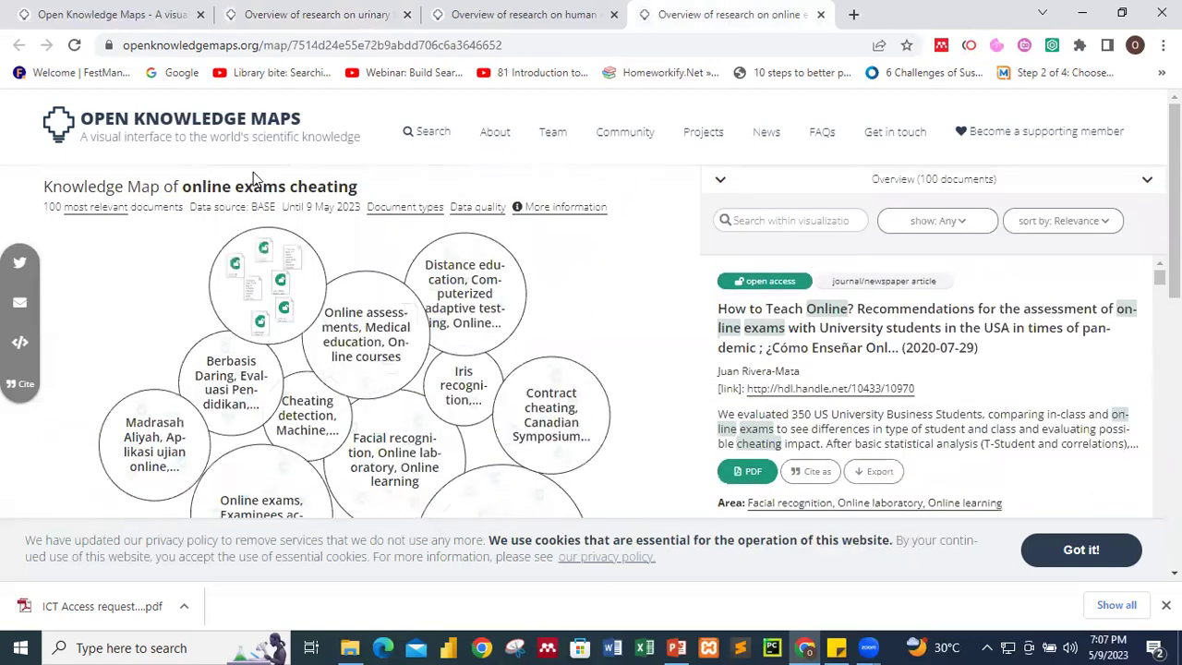
{"action": "scroll", "coordinate": [619, 386], "scroll_direction": "down", "scroll_amount": 1}
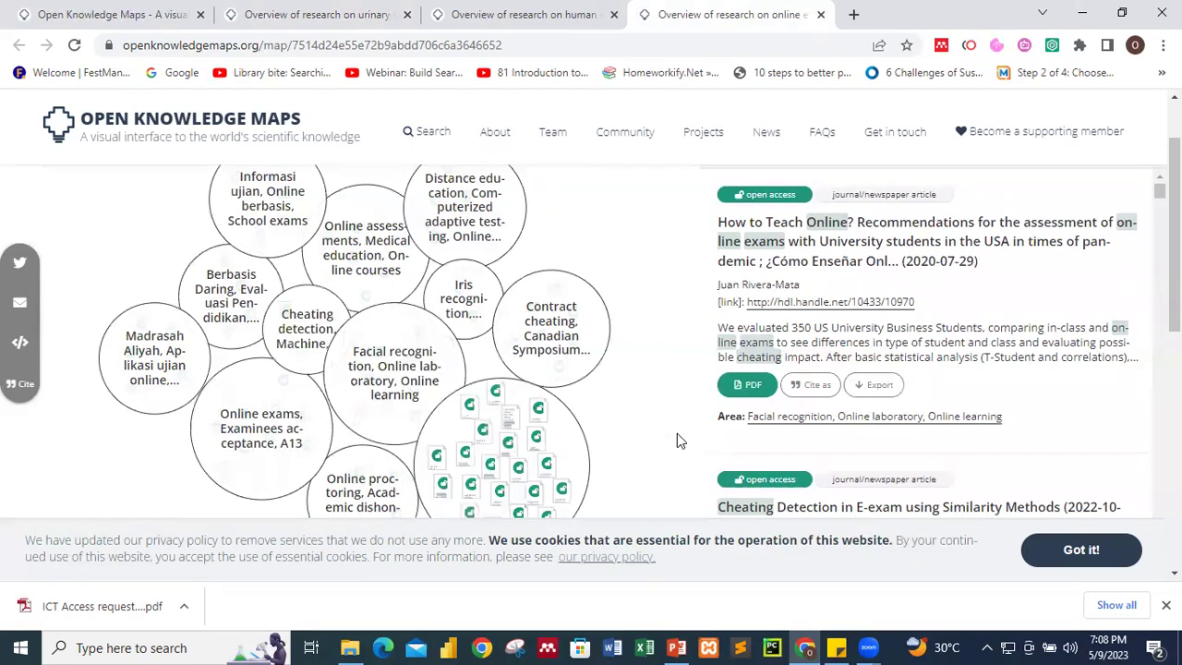
{"action": "scroll", "coordinate": [634, 414], "scroll_direction": "down", "scroll_amount": 1}
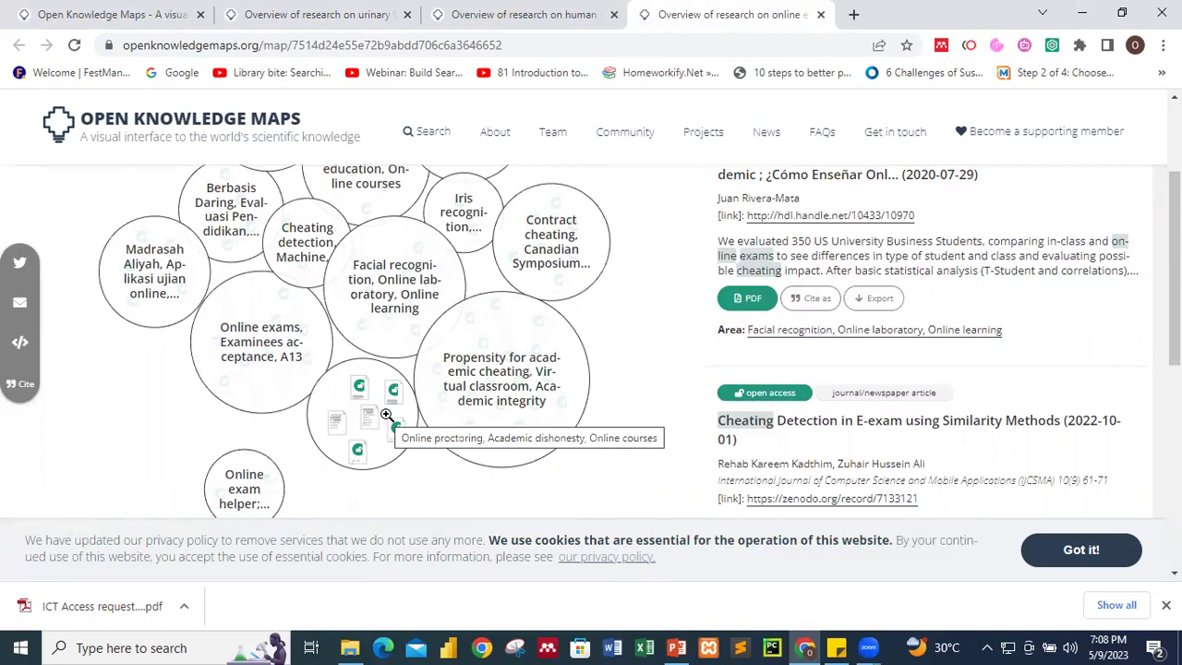
{"action": "scroll", "coordinate": [386, 414], "scroll_direction": "up", "scroll_amount": 2}
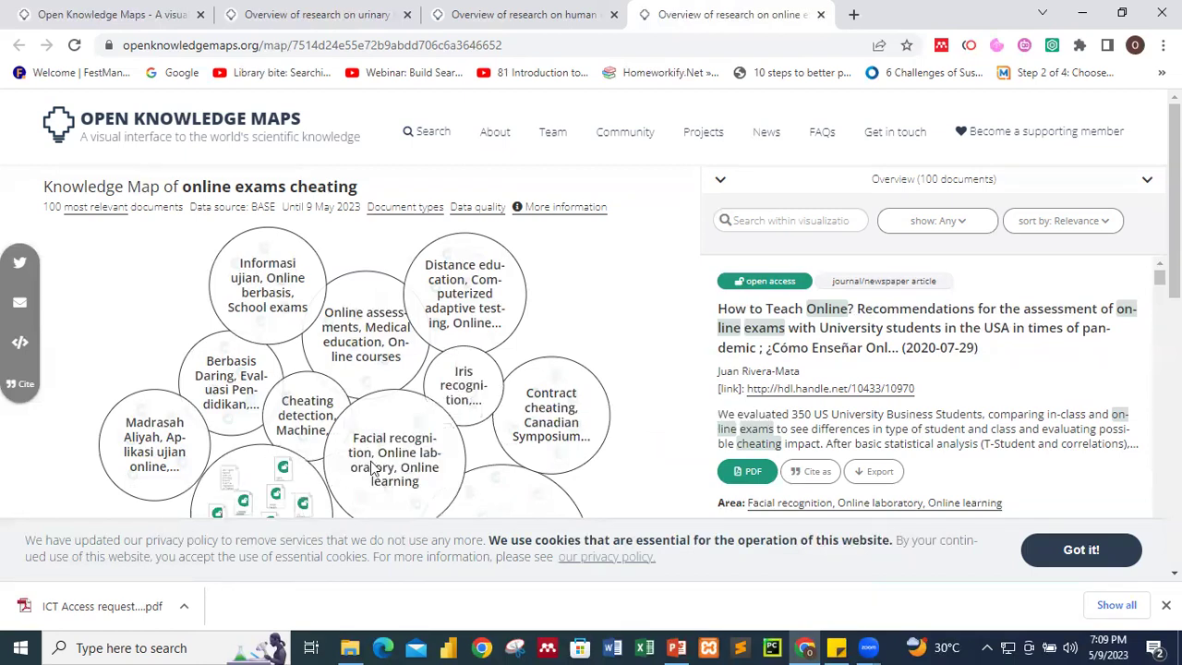
{"action": "scroll", "coordinate": [415, 446], "scroll_direction": "down", "scroll_amount": 2}
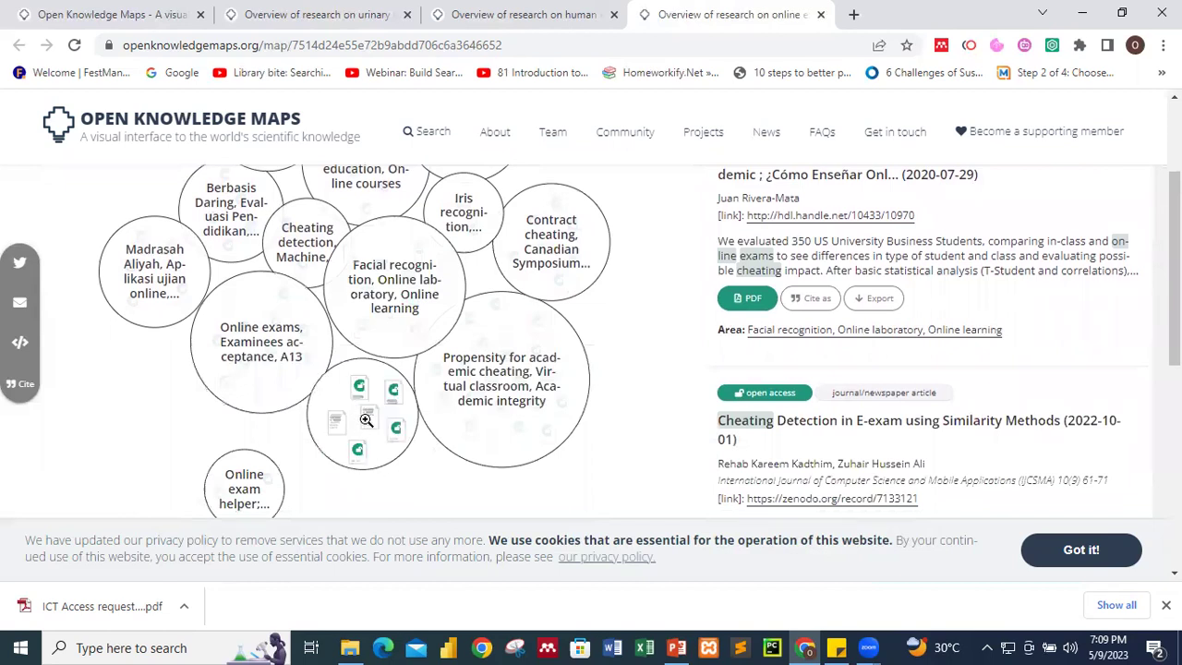
{"action": "scroll", "coordinate": [522, 397], "scroll_direction": "up", "scroll_amount": 2}
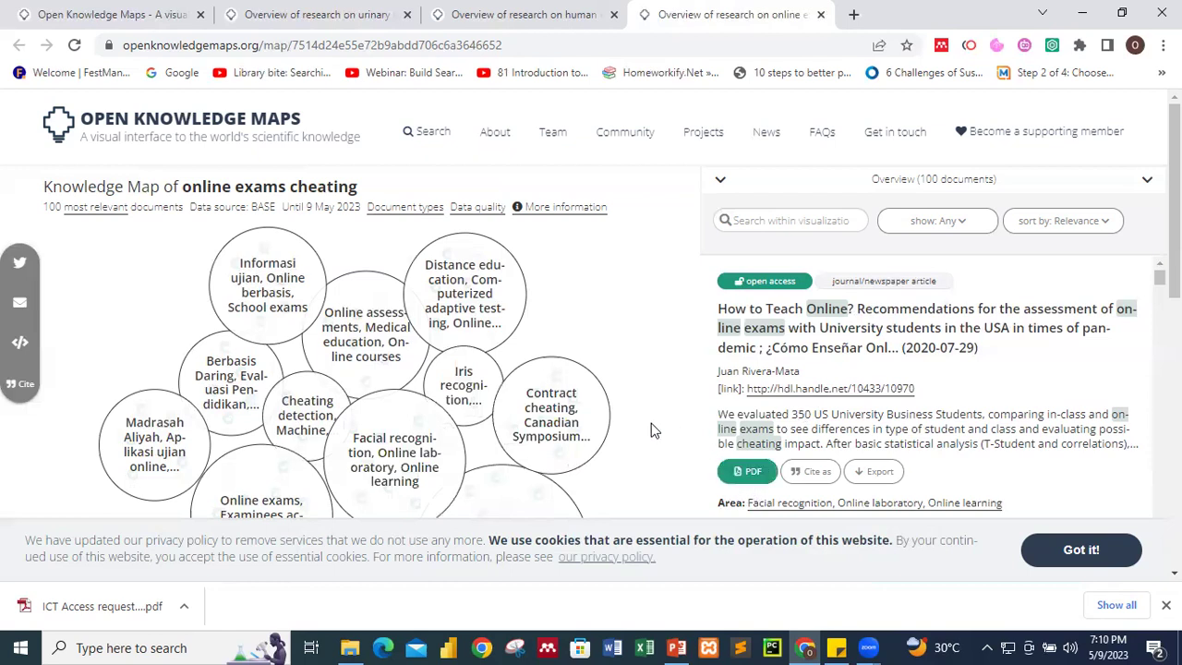
Return to the search page and generate a knowledge map for "motivation" using BASE (all disciplines) as the source
{"action": "left_click", "coordinate": [104, 14]}
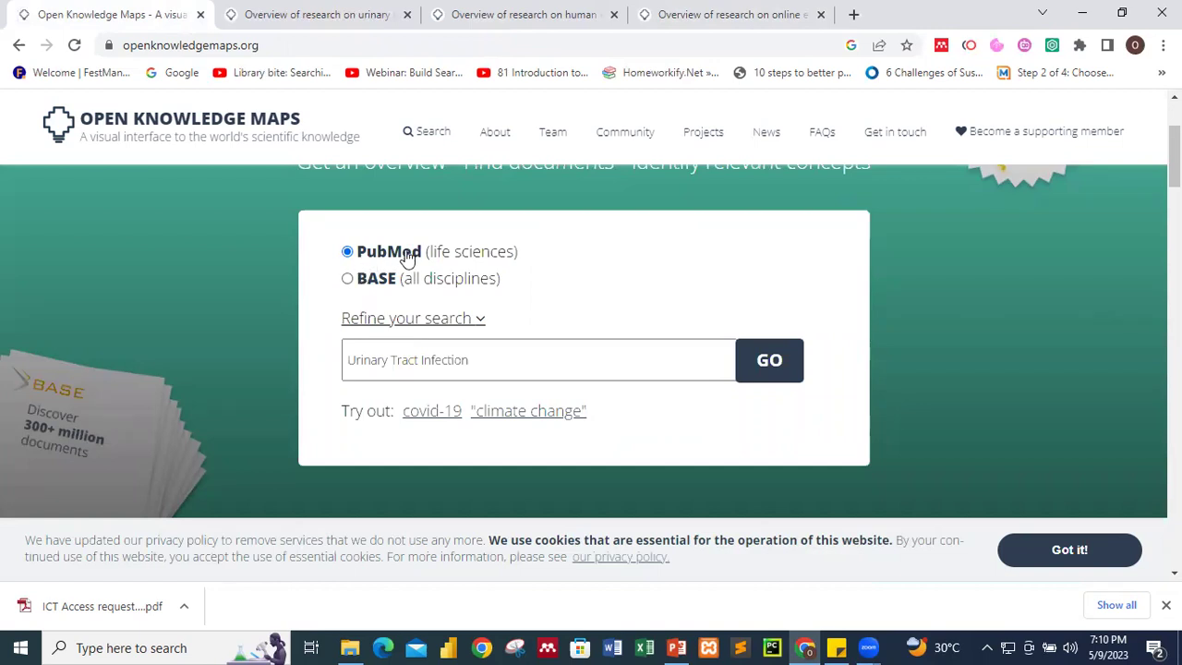
{"action": "left_click", "coordinate": [346, 278]}
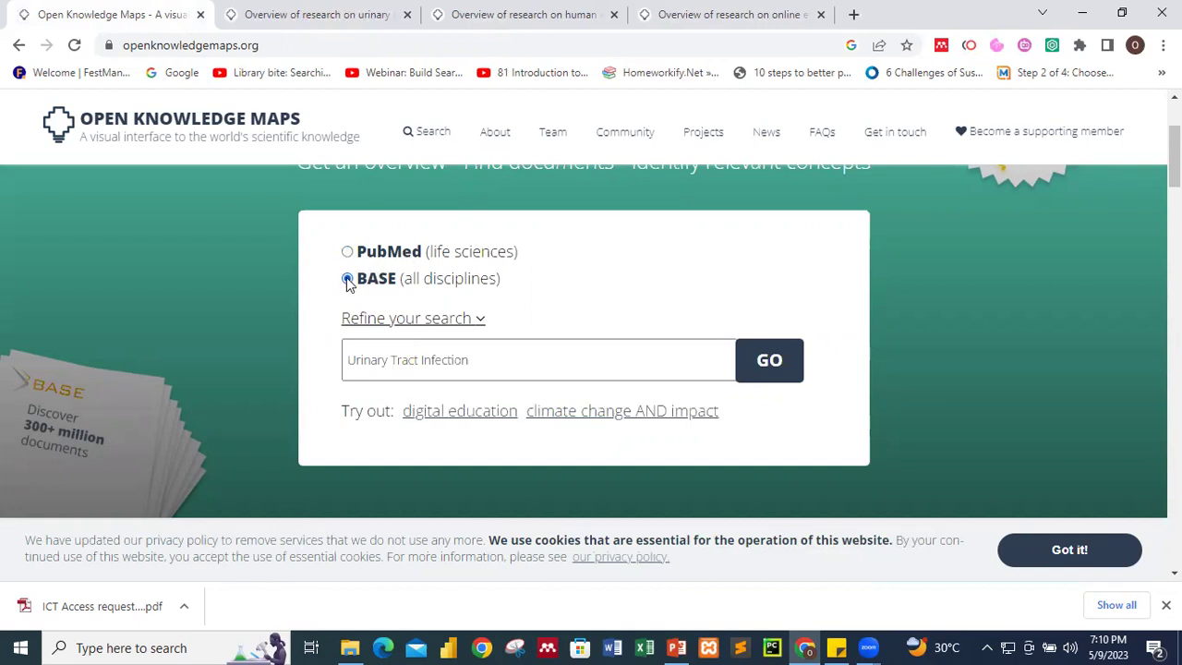
{"action": "left_click", "coordinate": [422, 359]}
{"action": "key", "text": "ctrl+a"}
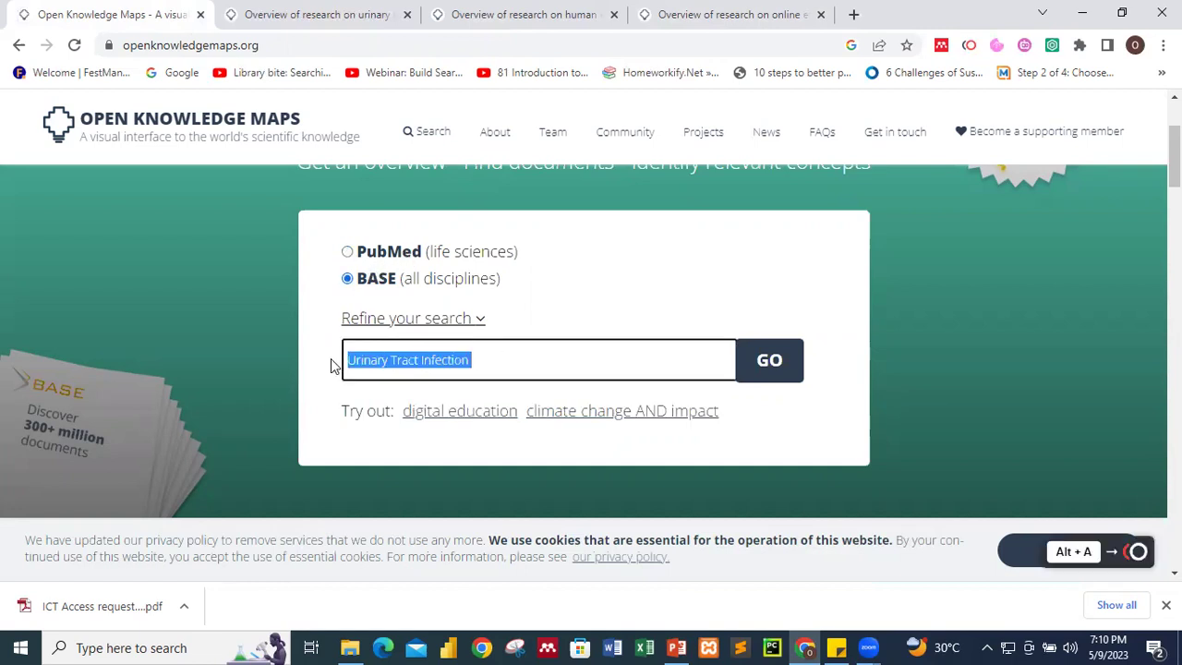
{"action": "key", "text": "BackSpace"}
{"action": "type", "text": "mo"}
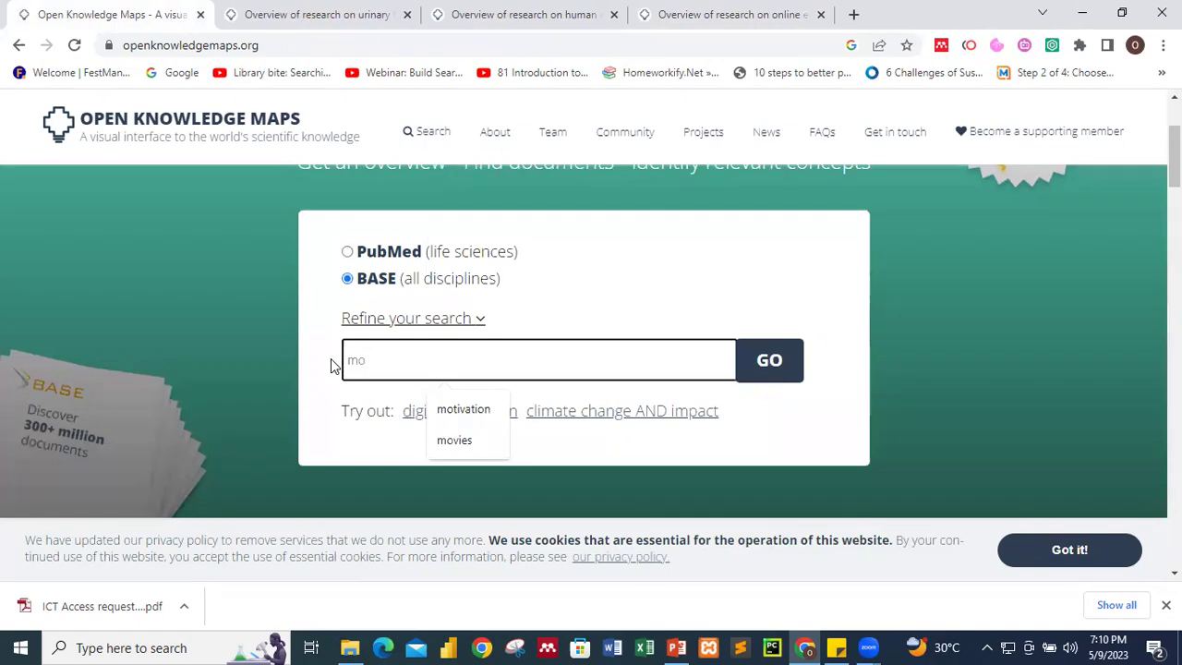
{"action": "type", "text": "tivation"}
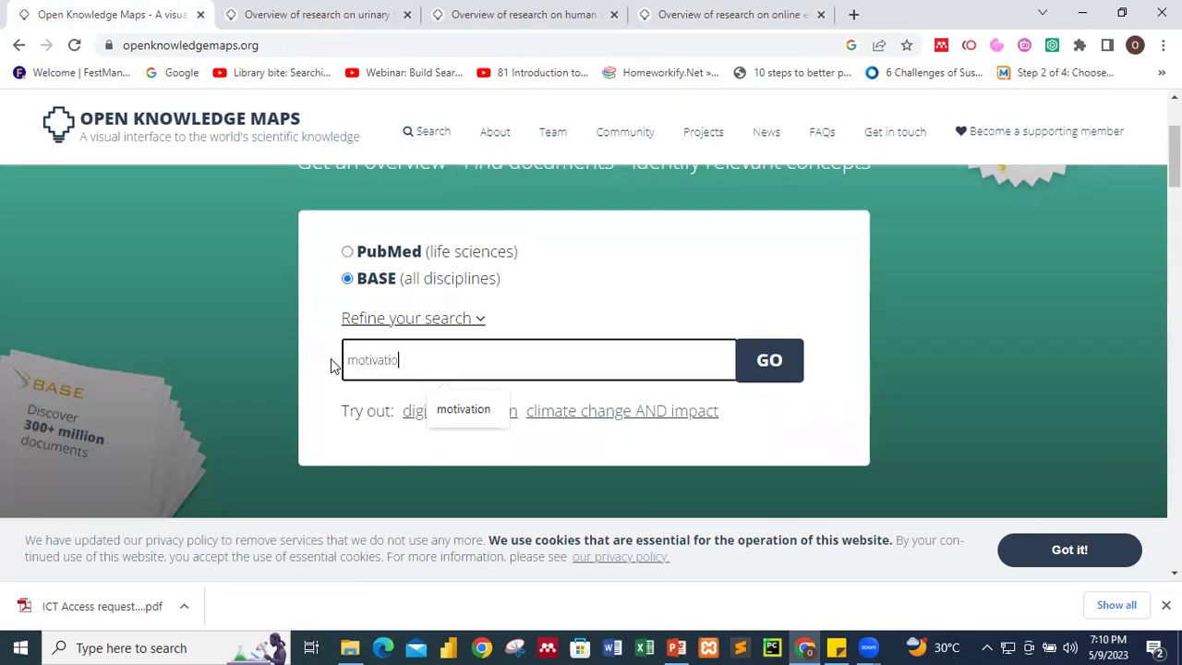
{"action": "key", "text": "Return"}
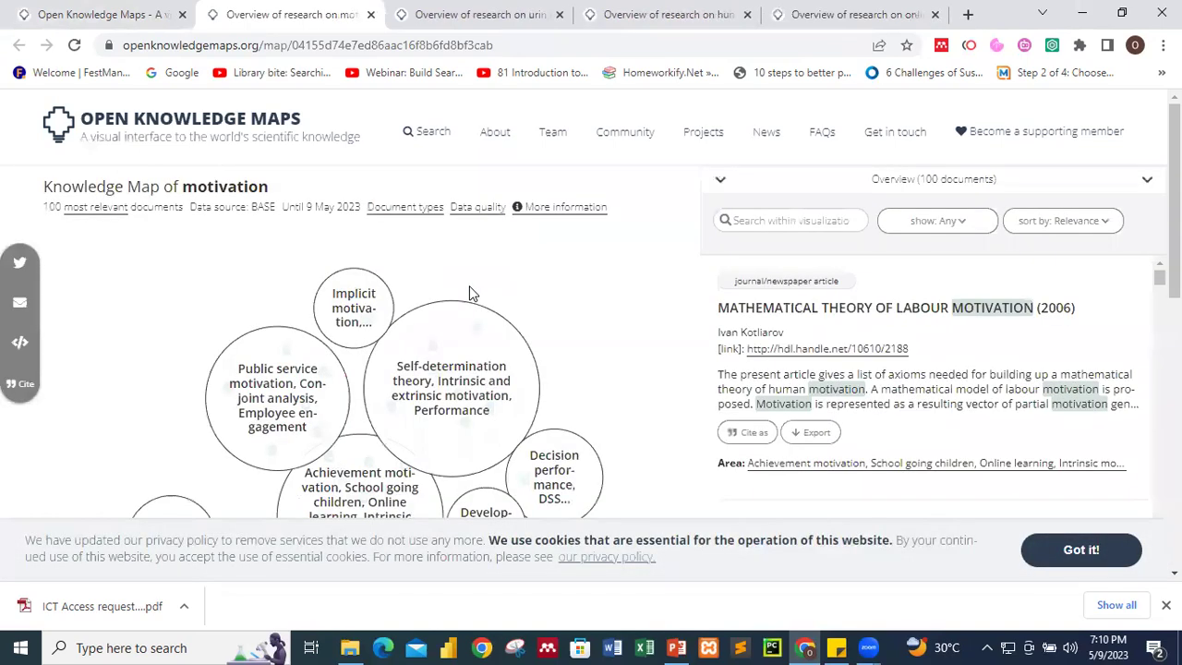
Examine the topic bubbles of the motivation knowledge map, such as public service motivation, achievement motivation and student motivation
{"action": "scroll", "coordinate": [469, 294], "scroll_direction": "down", "scroll_amount": 3}
{"action": "scroll", "coordinate": [488, 311], "scroll_direction": "up", "scroll_amount": 1}
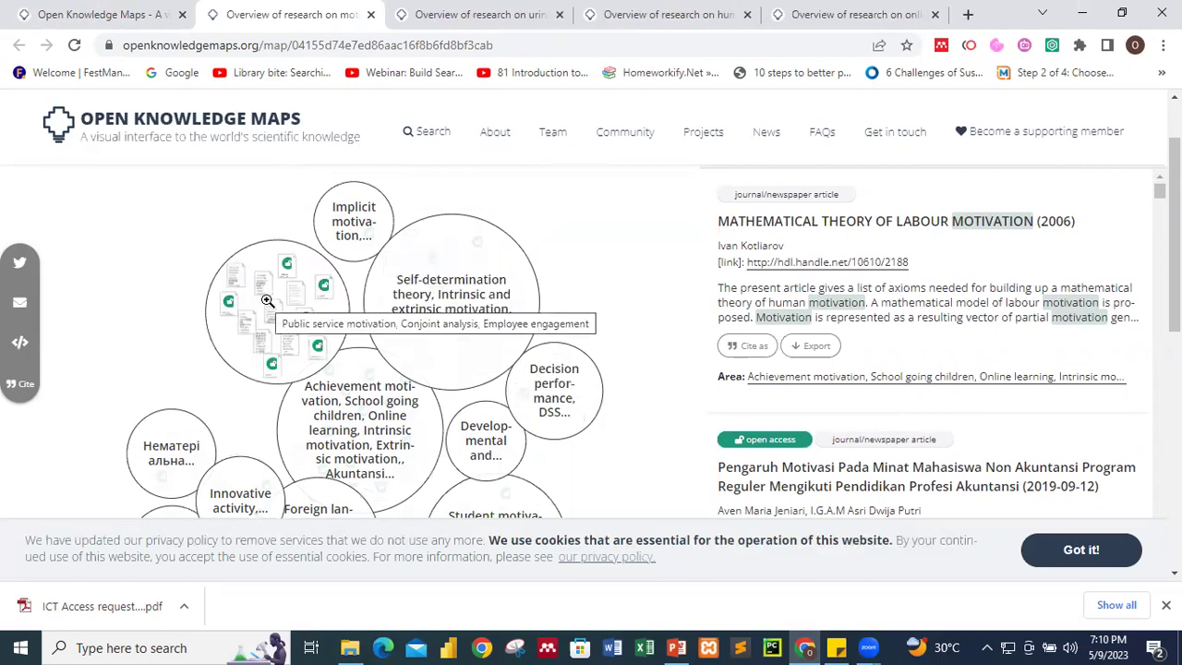
{"action": "scroll", "coordinate": [368, 269], "scroll_direction": "down", "scroll_amount": 2}
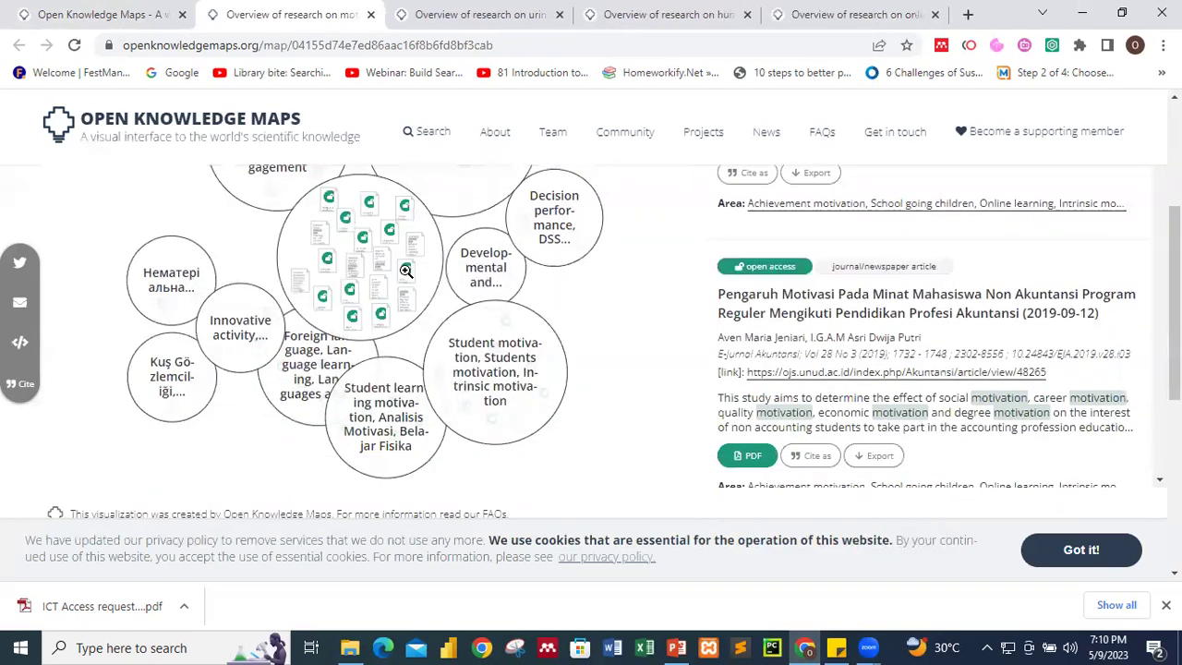
{"action": "scroll", "coordinate": [370, 250], "scroll_direction": "up", "scroll_amount": 2}
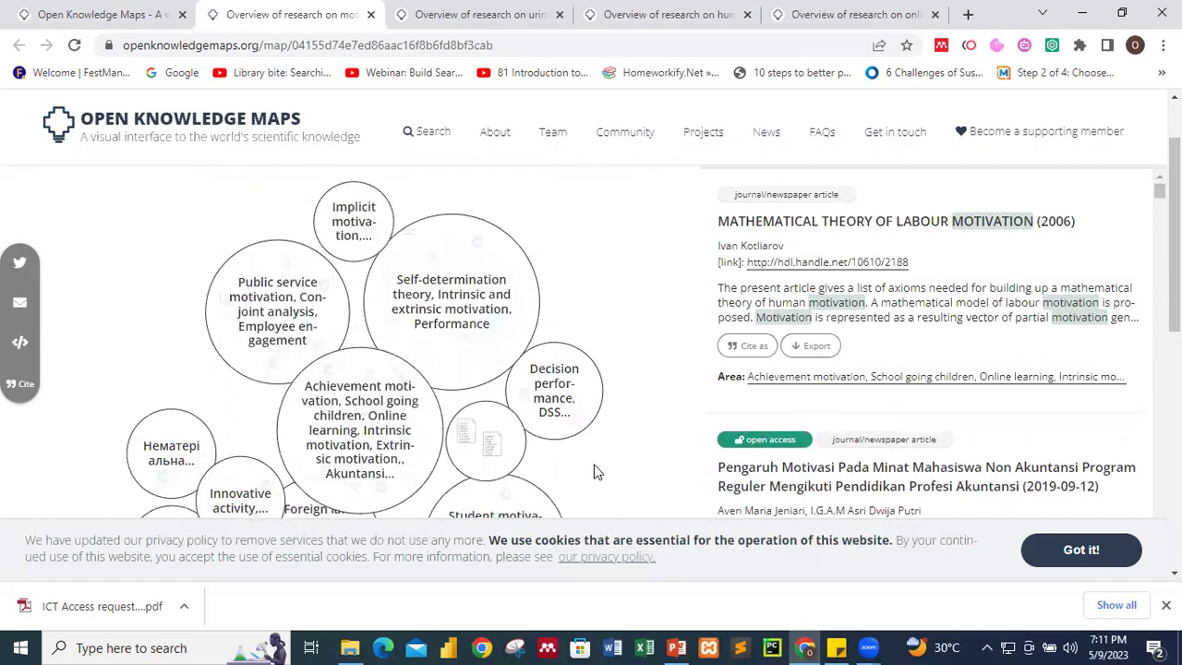
{"action": "scroll", "coordinate": [594, 466], "scroll_direction": "down", "scroll_amount": 2}
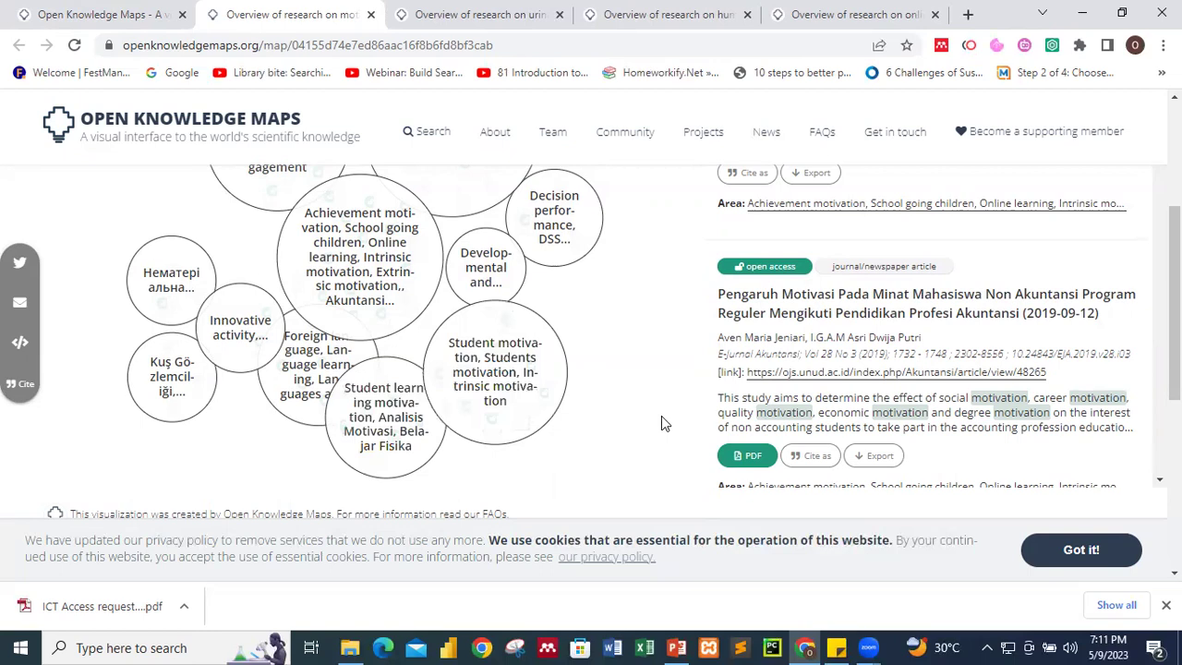
{"action": "scroll", "coordinate": [661, 417], "scroll_direction": "up", "scroll_amount": 3}
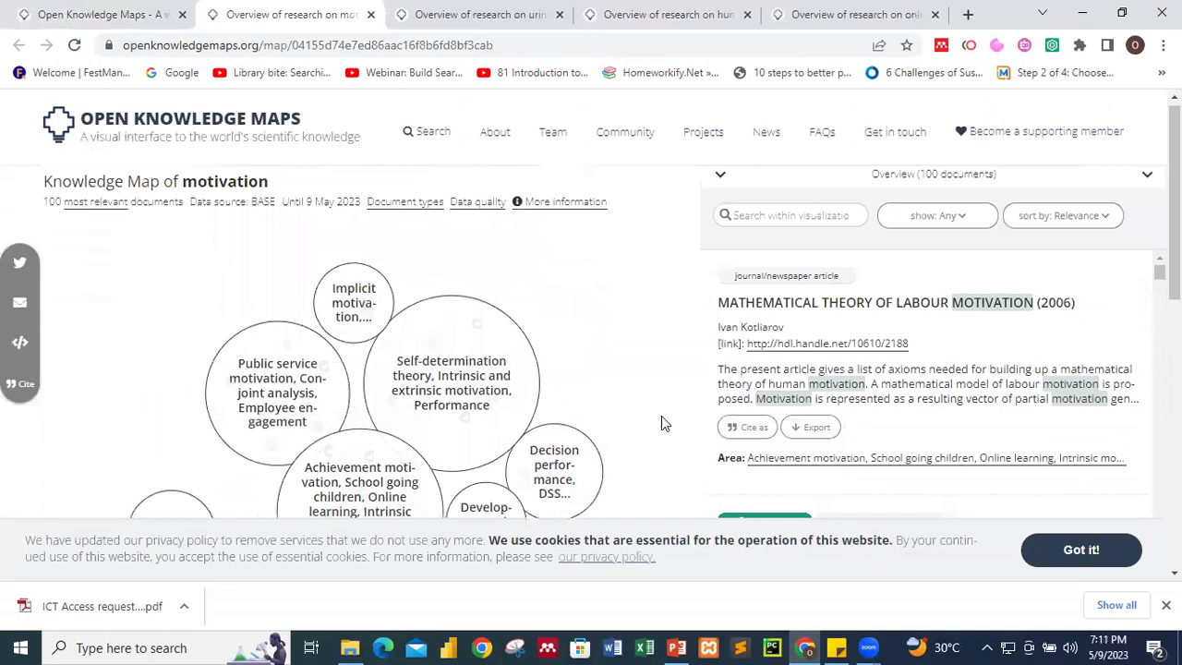